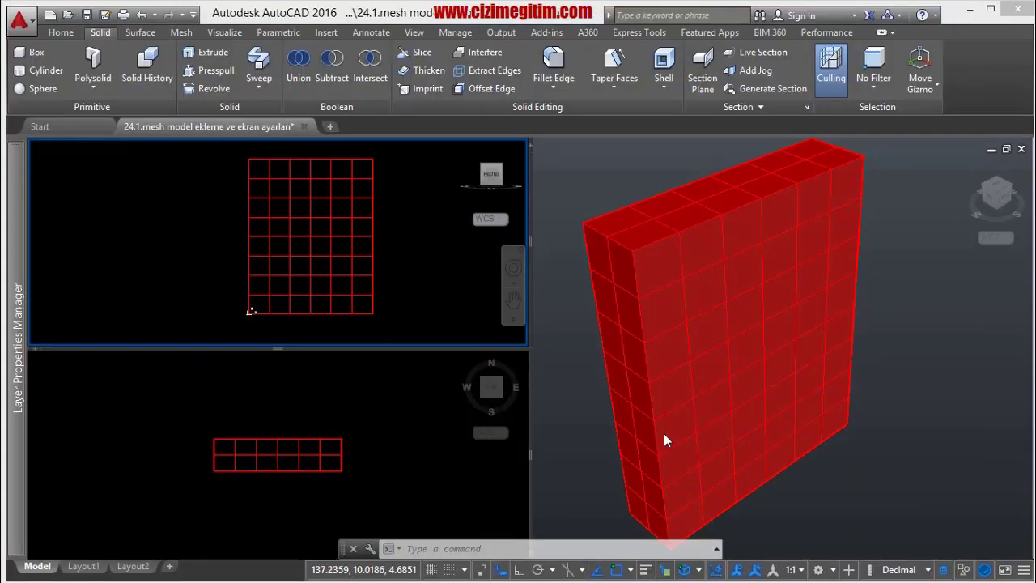
# Compare the sofa reference image with the red mesh model, then close the image.
pyautogui.hotkey('alt', 'Tab')
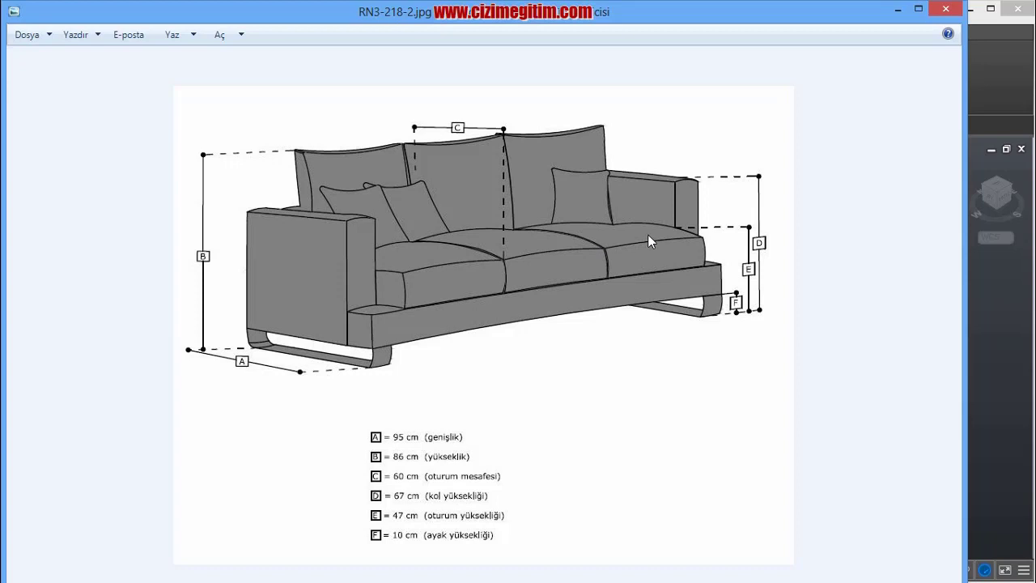
pyautogui.click(985, 367)
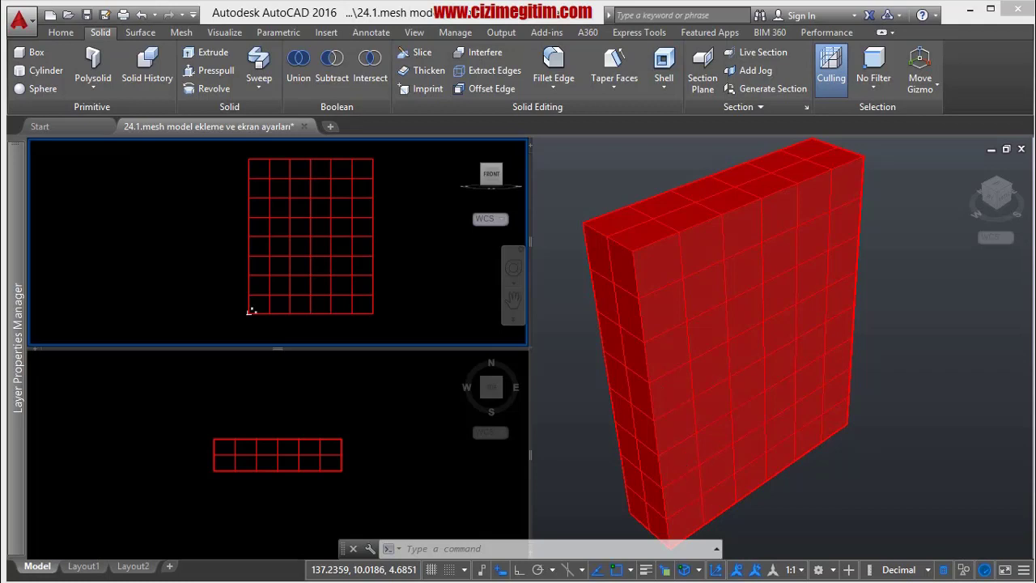
pyautogui.hotkey('alt', 'Tab')
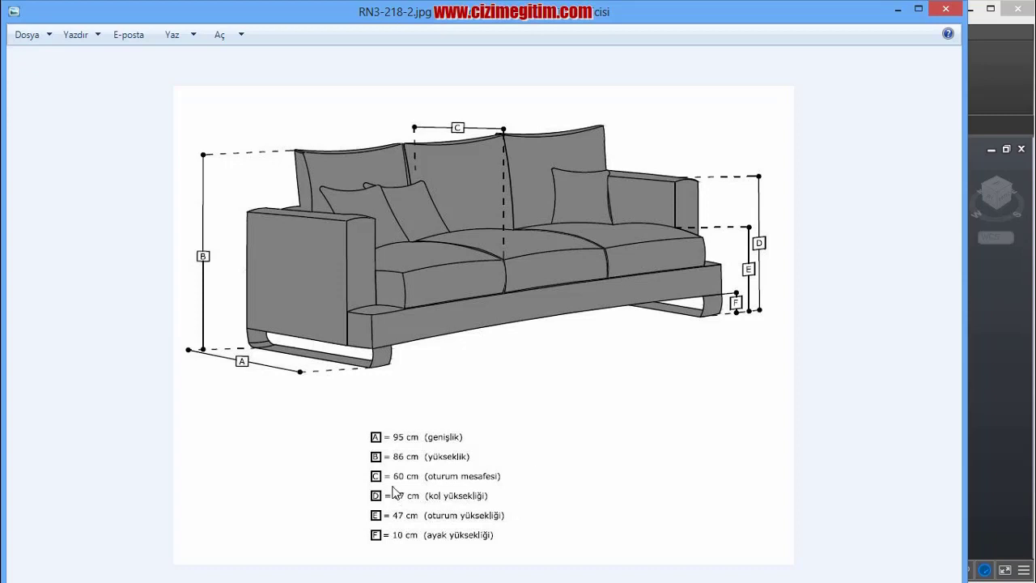
pyautogui.click(981, 393)
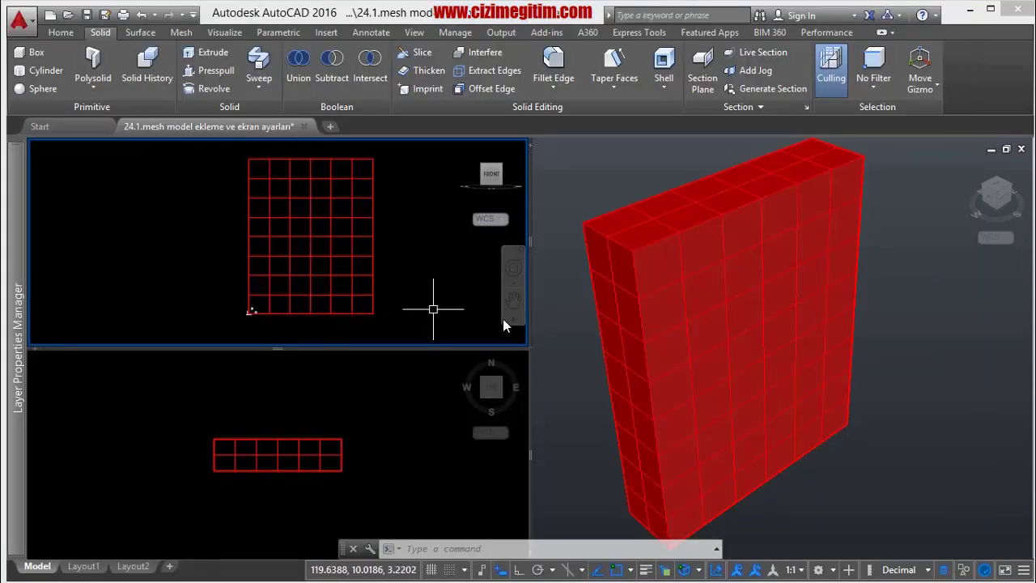
pyautogui.hotkey('alt', 'Tab')
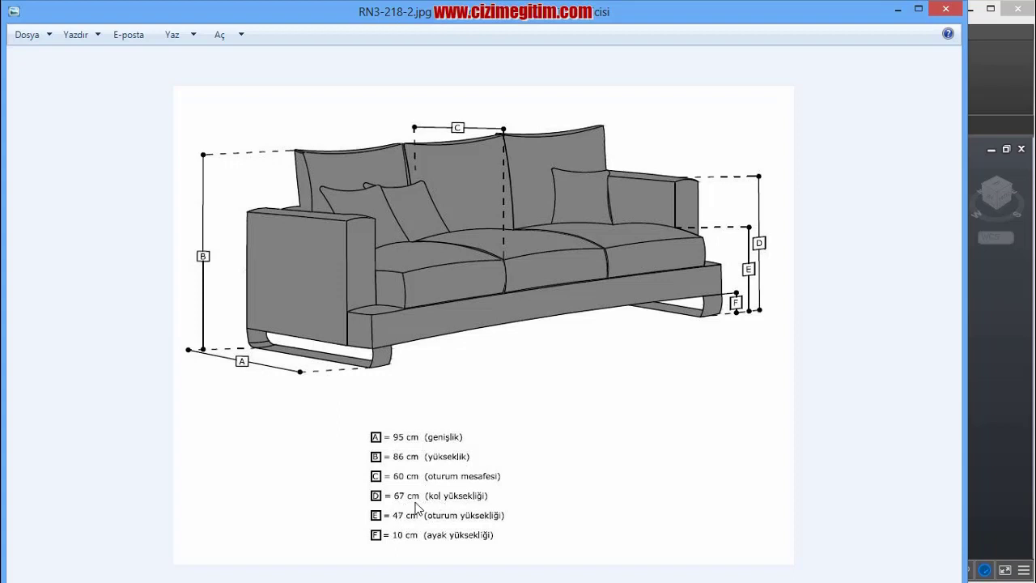
pyautogui.hotkey('alt', 'F4')
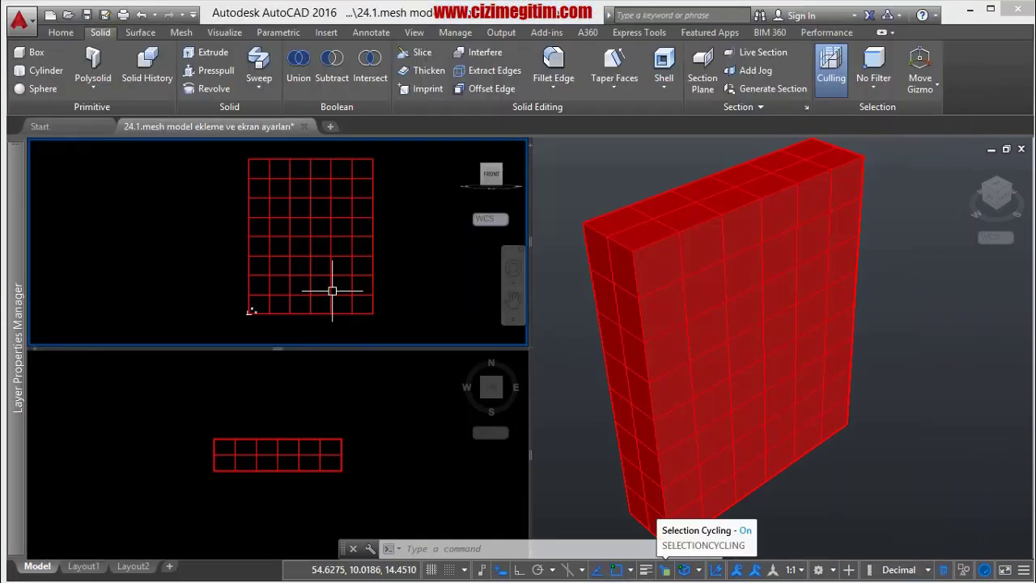
# Measure with DIST from the grid's bottom-right corner to its right-edge midpoint, reading 62.6997.
pyautogui.moveTo(417, 256); pyautogui.dragTo(371, 259, button='middle')
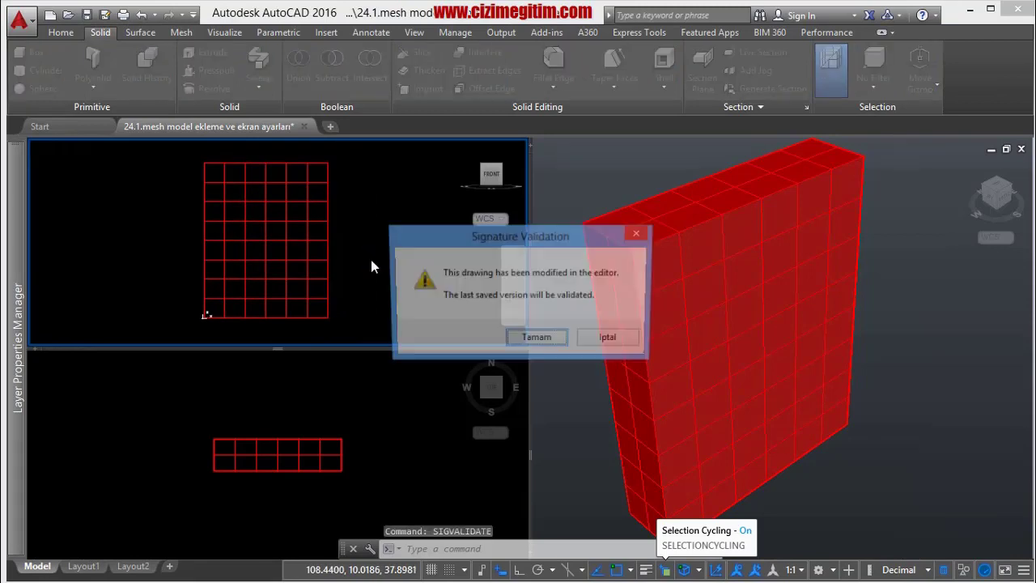
pyautogui.press('Return')
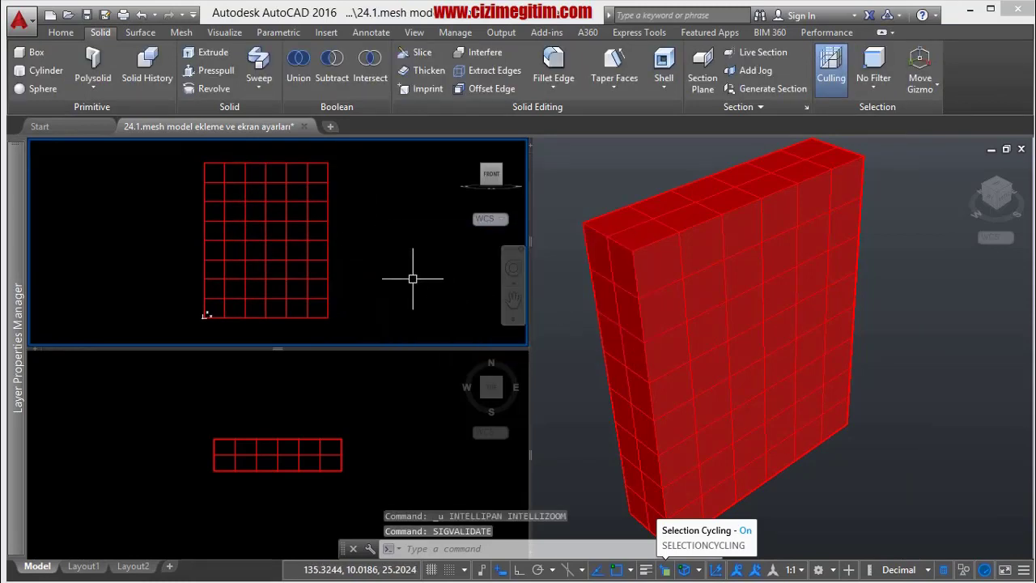
pyautogui.write('di')
pyautogui.press('Return')
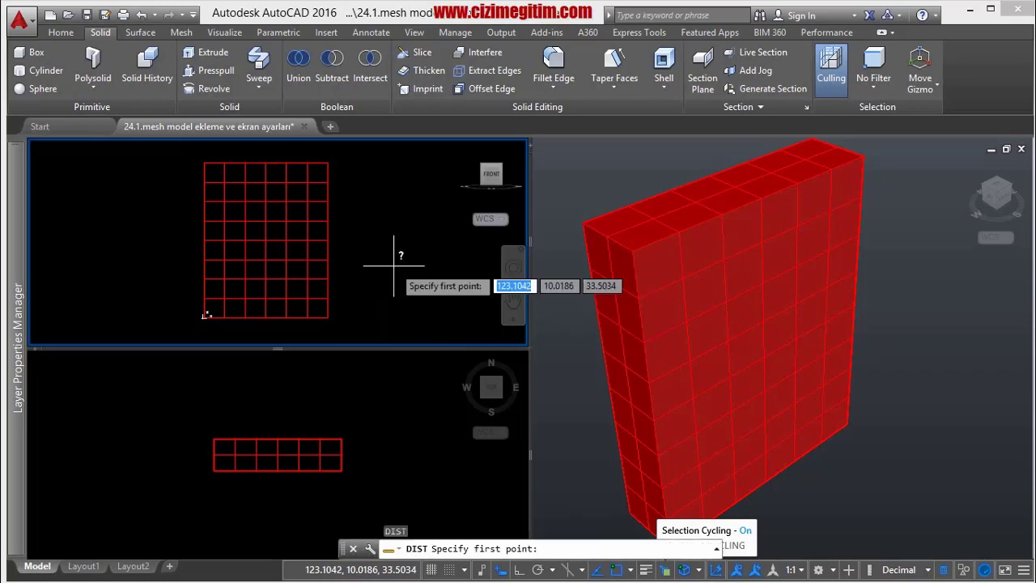
pyautogui.click(328, 317)
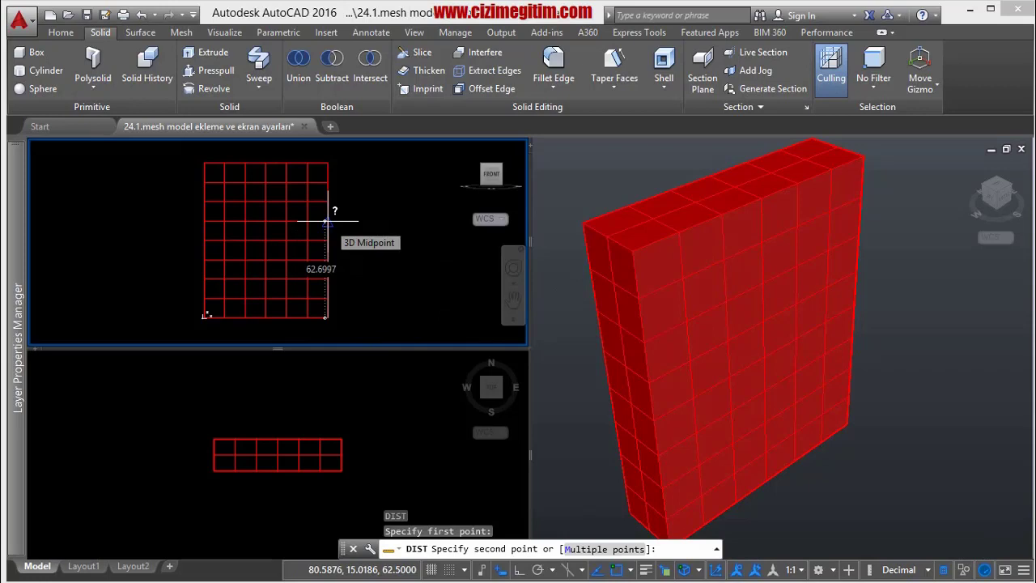
pyautogui.click(324, 221)
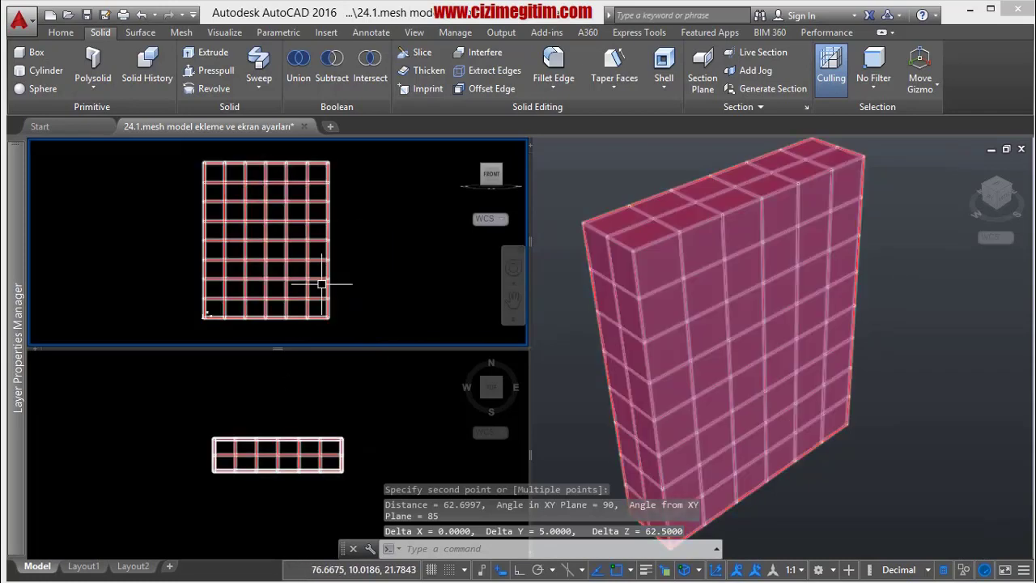
# Repeat DIST from the grid's top-right corner to the bottom vertex, confirming a 100-unit height.
pyautogui.scroll(2, 273, 308)
pyautogui.moveTo(254, 283); pyautogui.dragTo(296, 286, button='middle')
pyautogui.scroll(-2, 297, 286)
pyautogui.rightClick(345, 216)
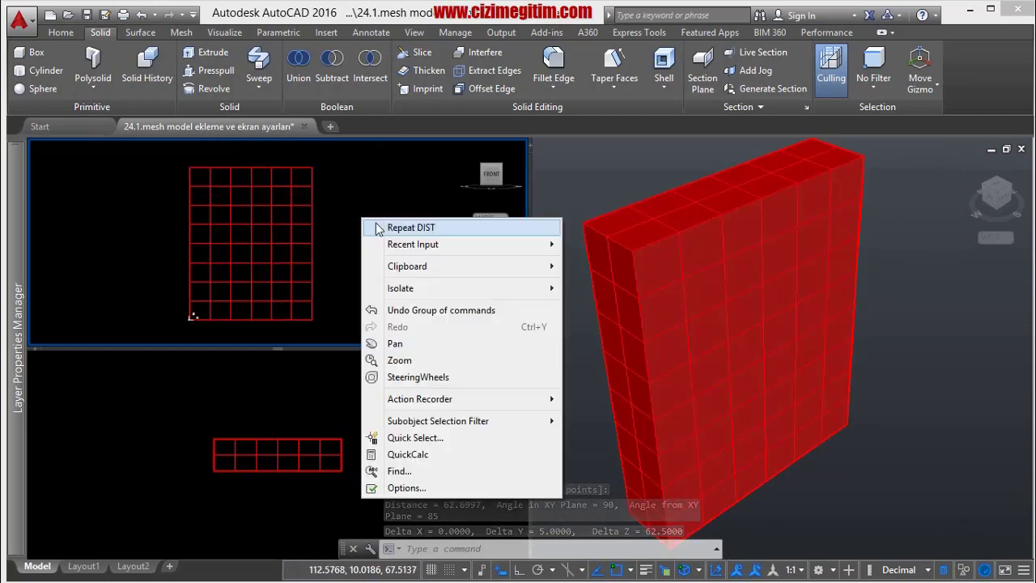
pyautogui.click(377, 224)
pyautogui.click(308, 169)
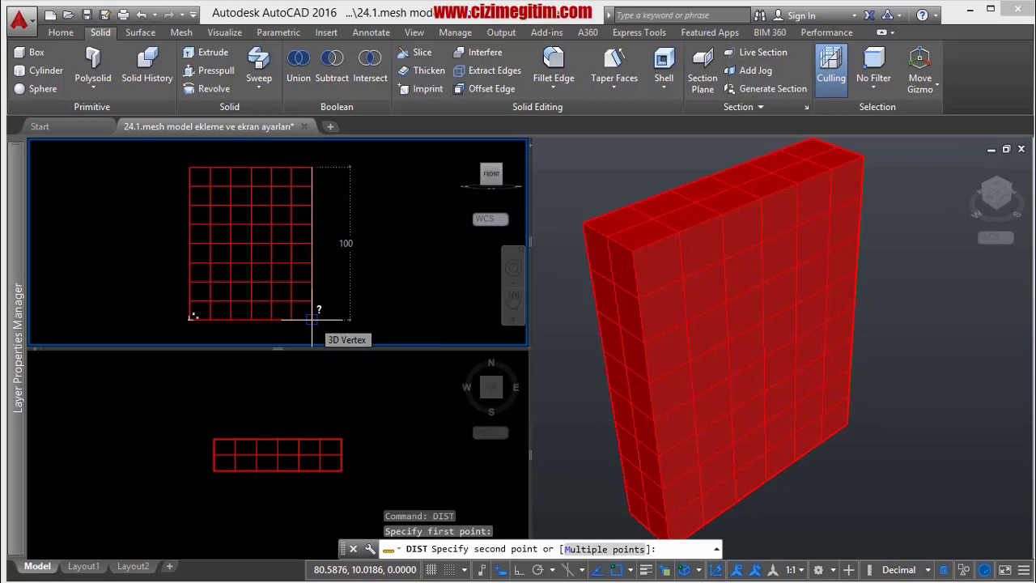
pyautogui.click(311, 318)
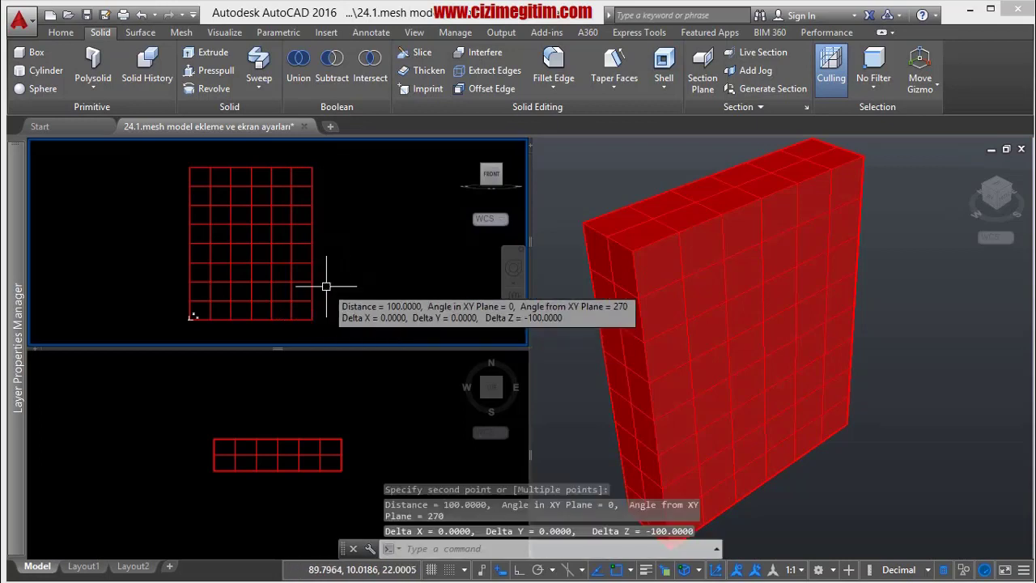
pyautogui.write('S')
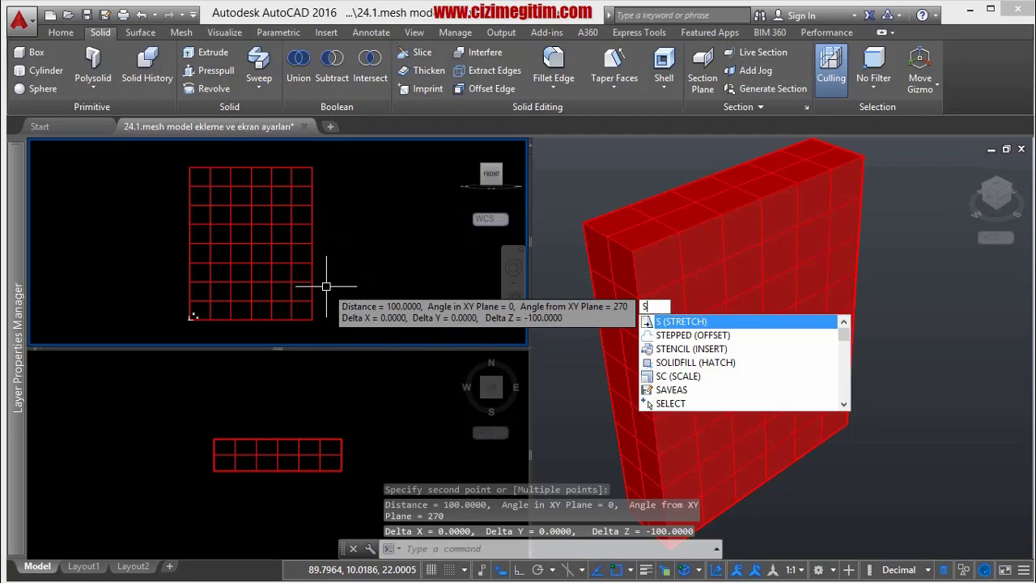
pyautogui.press('Return')
pyautogui.click(333, 333)
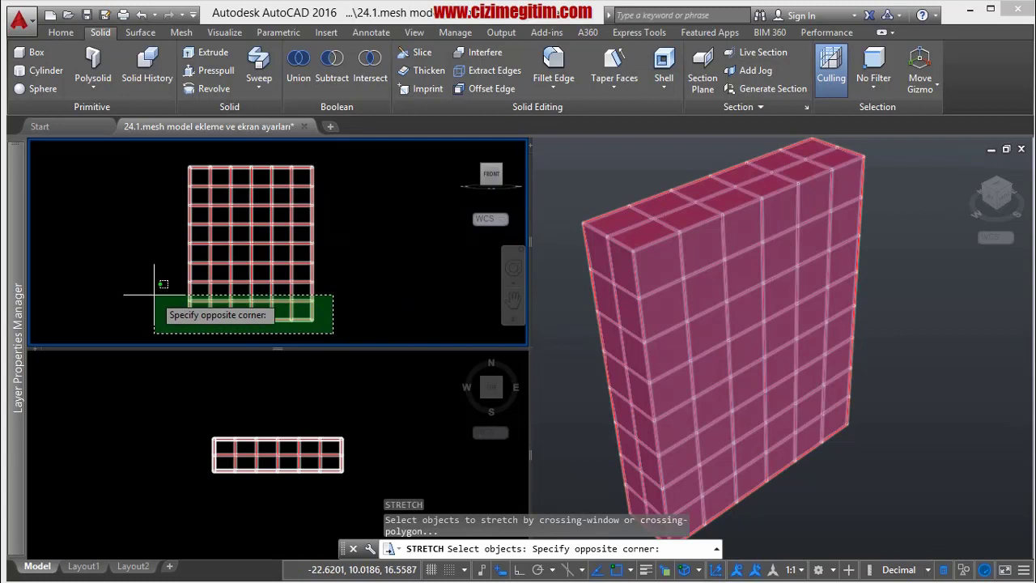
pyautogui.click(153, 296)
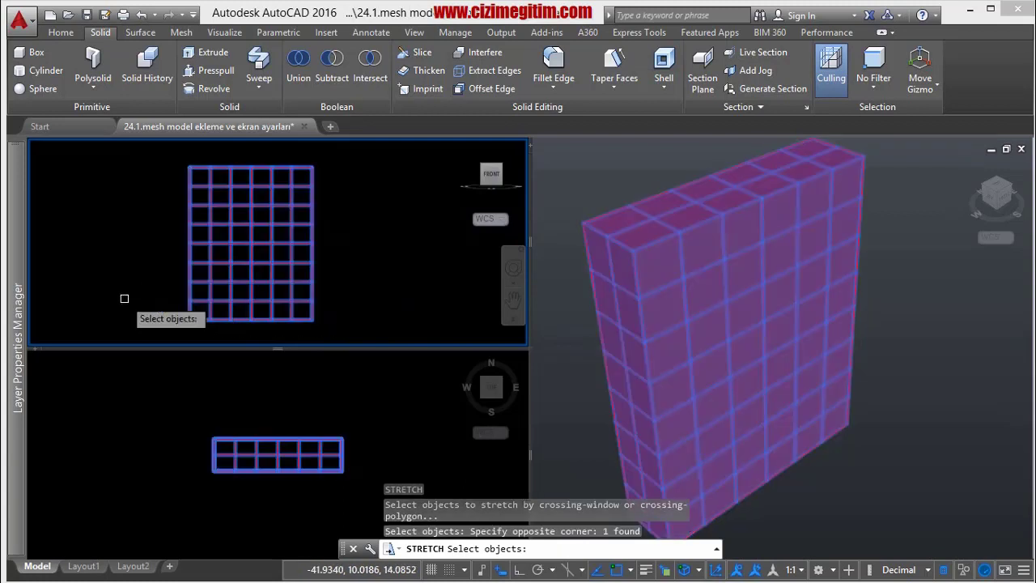
pyautogui.press('Return')
pyautogui.click(139, 317)
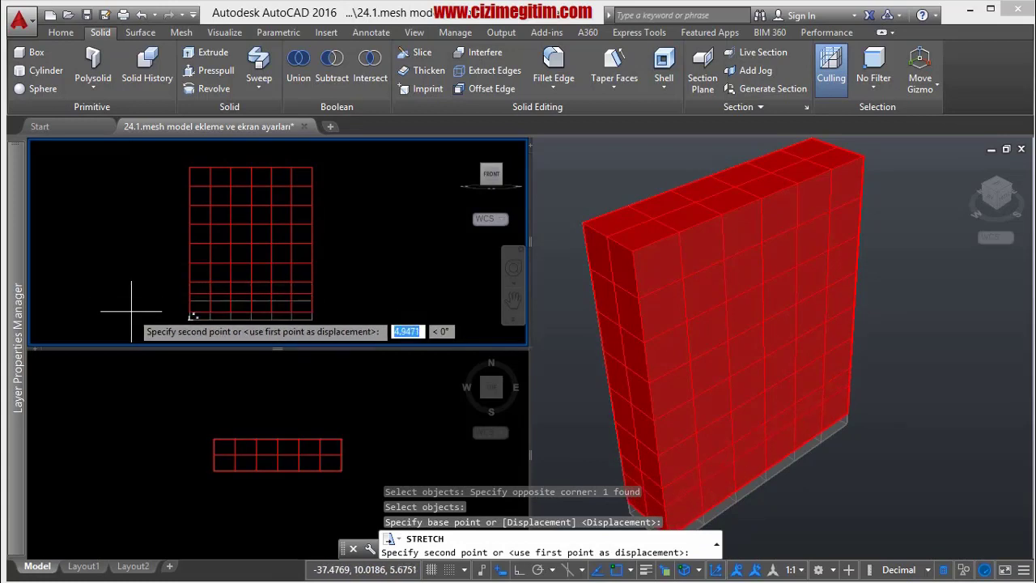
pyautogui.press('F8')
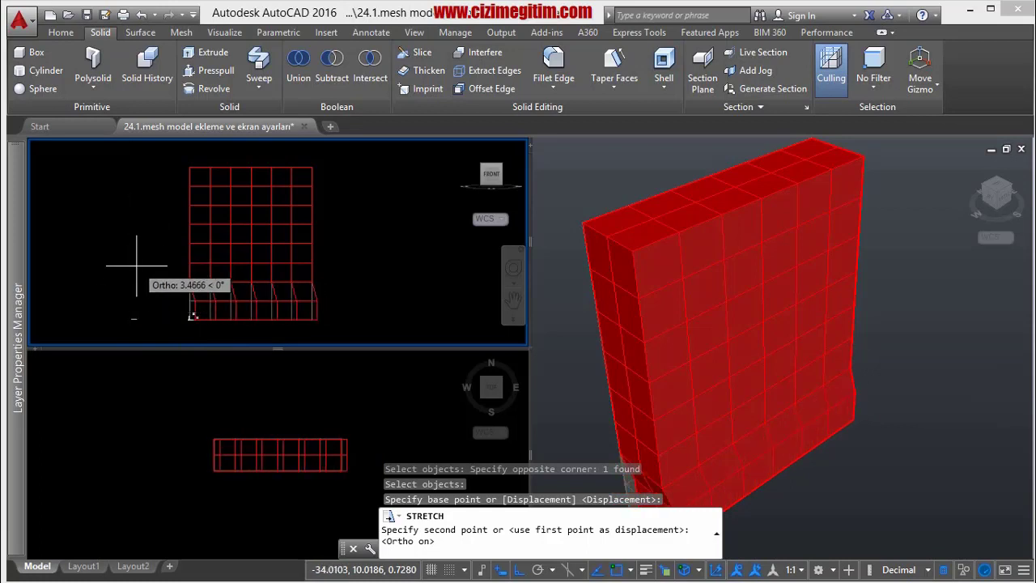
pyautogui.press('Escape')
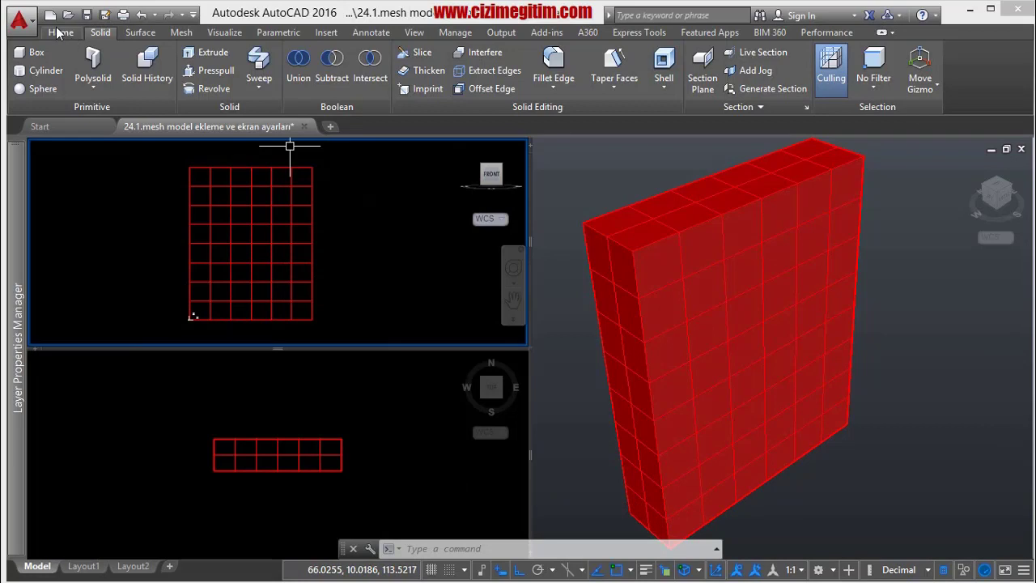
# Align the coordinate system to the Front preset.
pyautogui.click(60, 33)
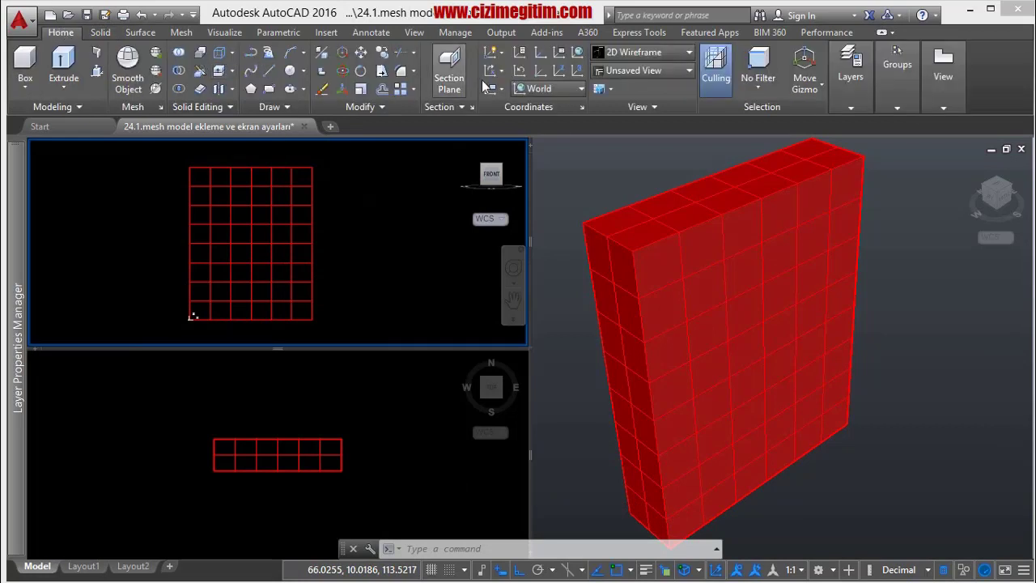
pyautogui.click(554, 91)
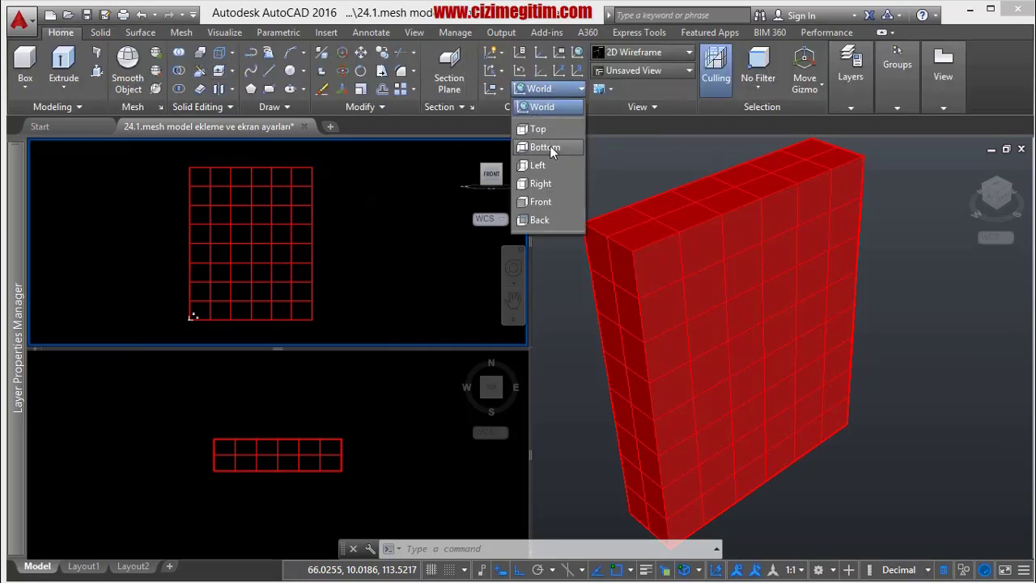
pyautogui.click(546, 201)
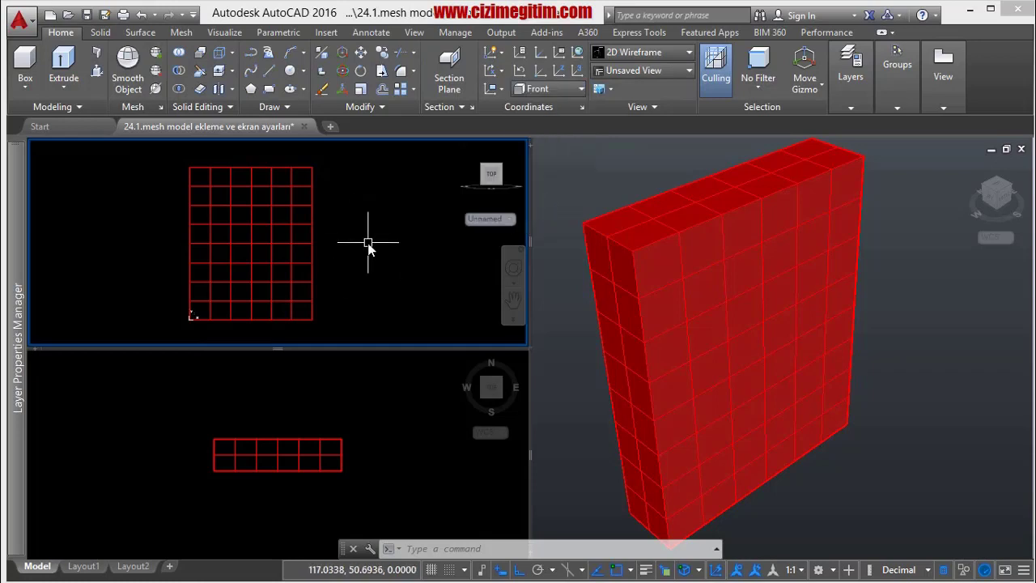
# Stretch the mesh box's bottom row by 7 units using a crossing window.
pyautogui.write('s')
pyautogui.press('Return')
pyautogui.click(337, 321)
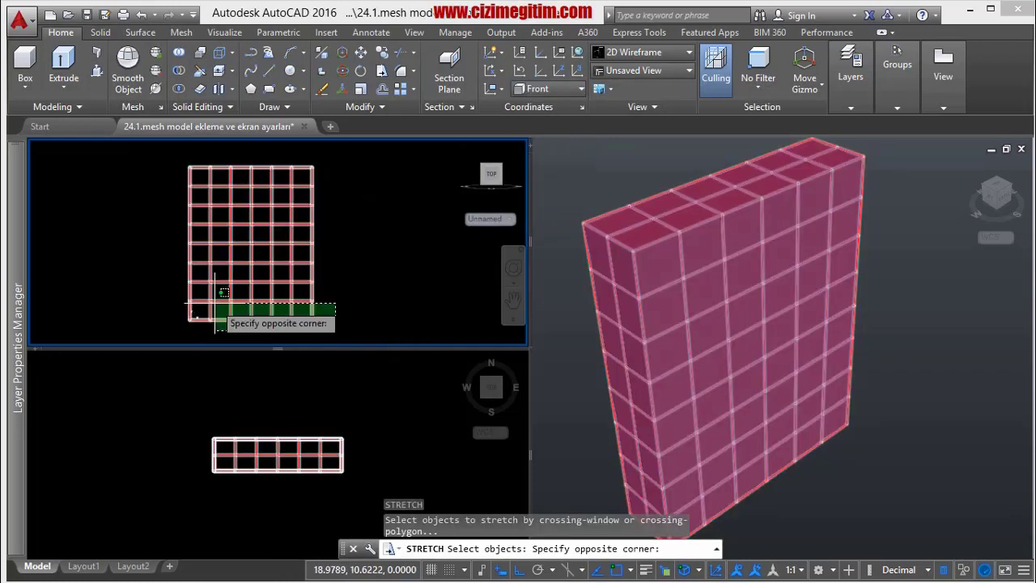
pyautogui.click(155, 291)
pyautogui.press('Return')
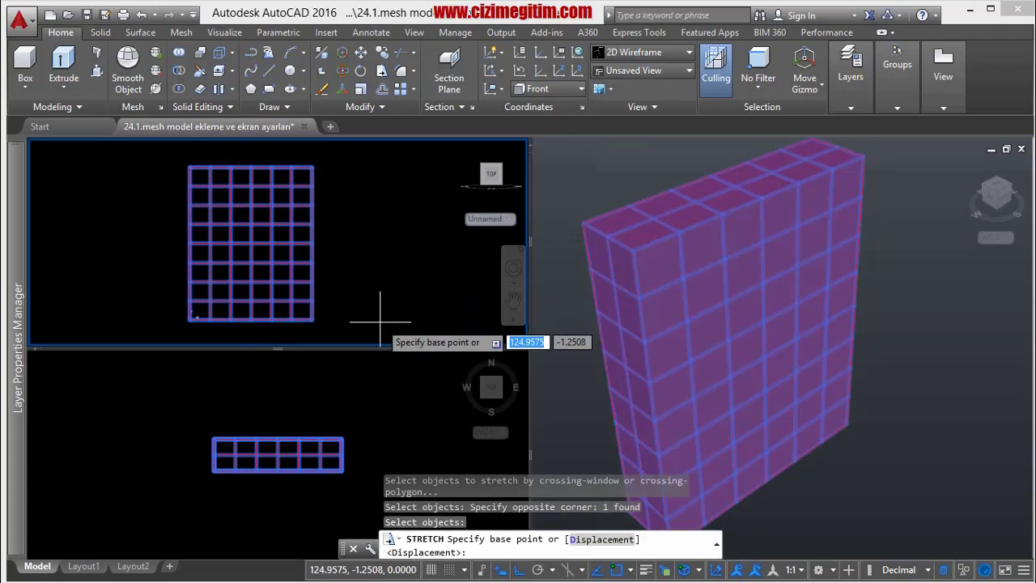
pyautogui.click(361, 301)
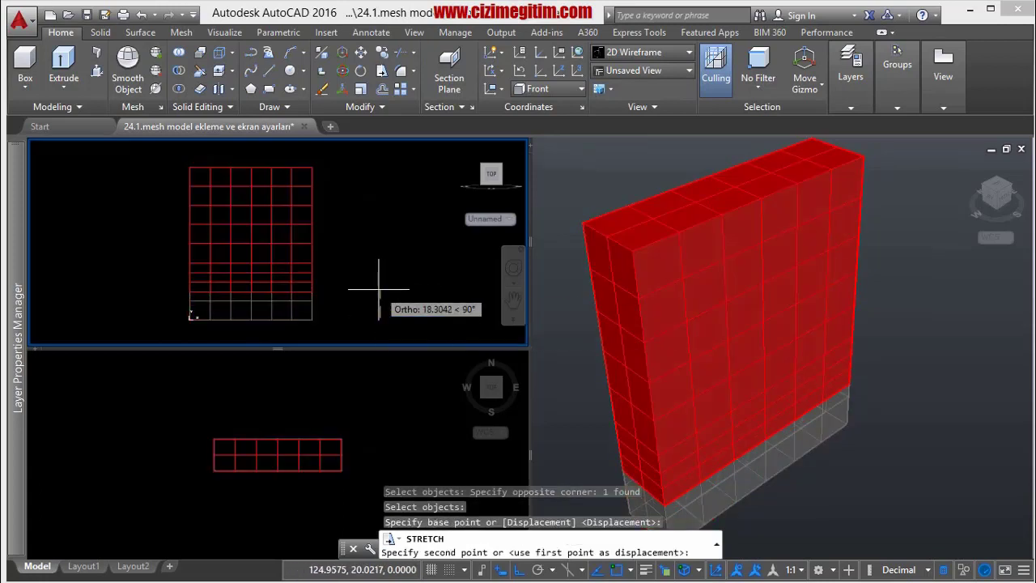
pyautogui.write('7')
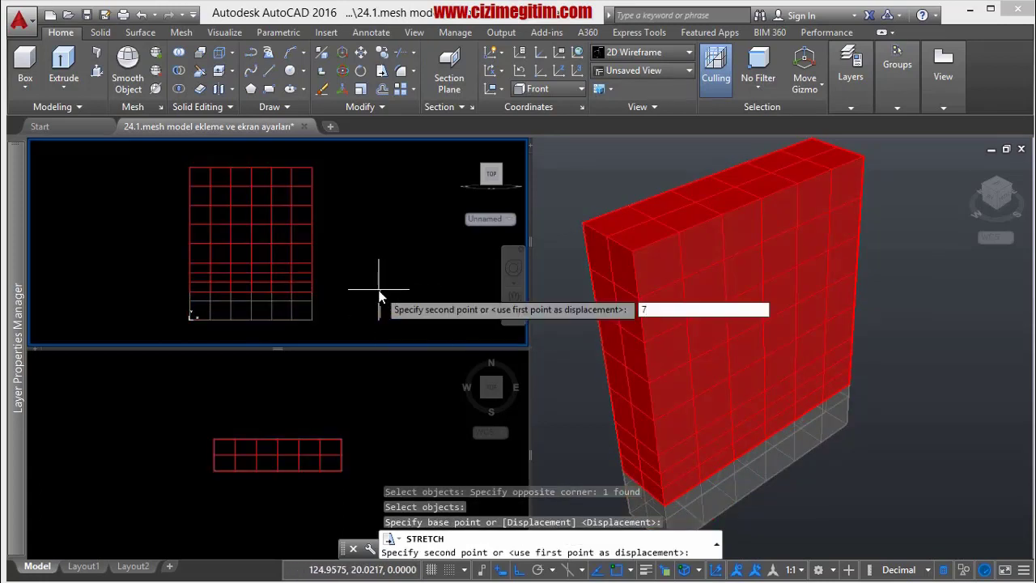
pyautogui.press('Return')
# Stretch the bottom rows again by 8 units from the corner base point.
pyautogui.rightClick(394, 268)
pyautogui.click(437, 275)
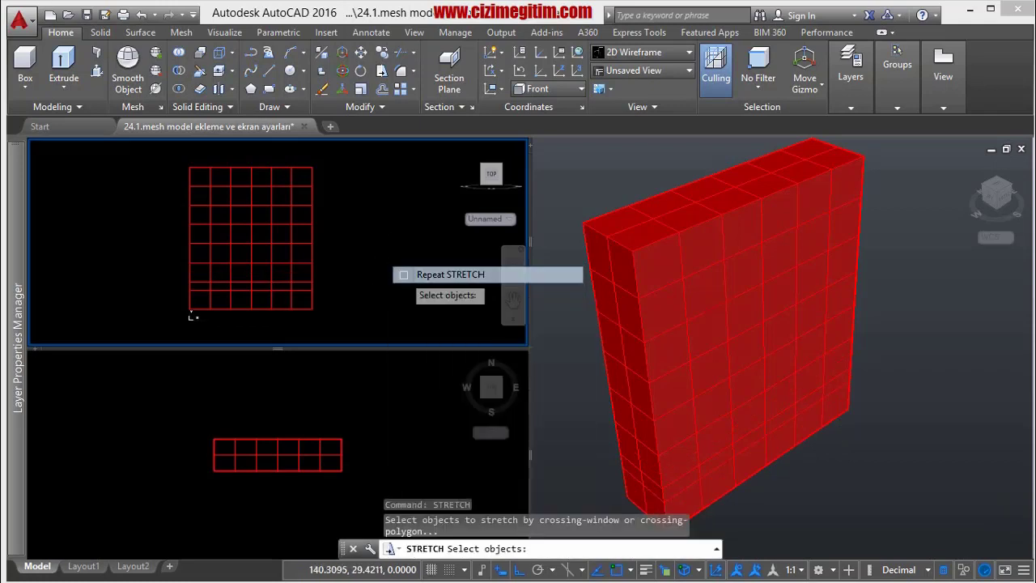
pyautogui.click(335, 312)
pyautogui.click(183, 307)
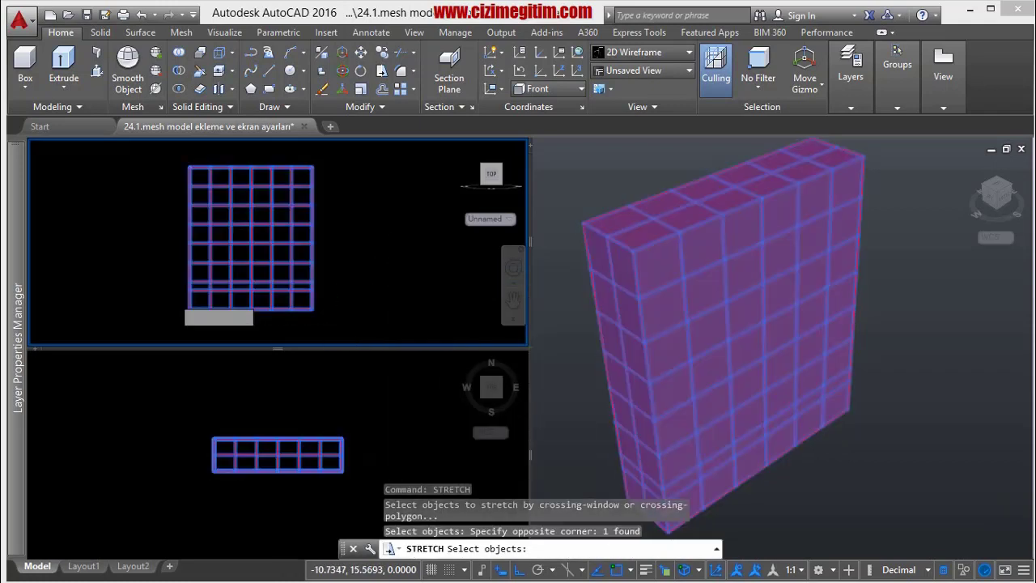
pyautogui.press('Return')
pyautogui.click(190, 310)
pyautogui.write('8')
pyautogui.press('Return')
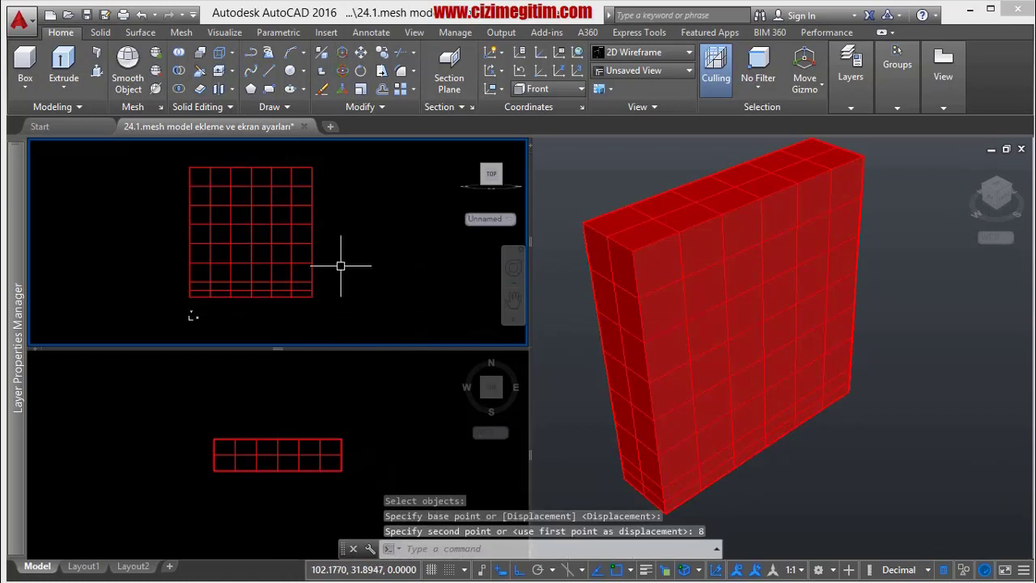
pyautogui.moveTo(320, 243); pyautogui.dragTo(331, 249, button='middle')
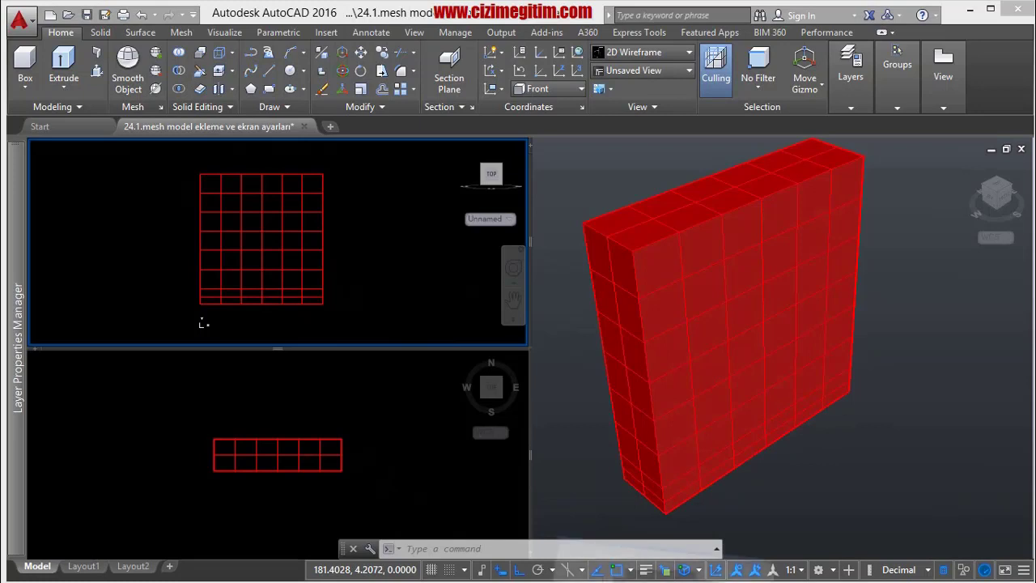
pyautogui.hotkey('alt', 'Tab')
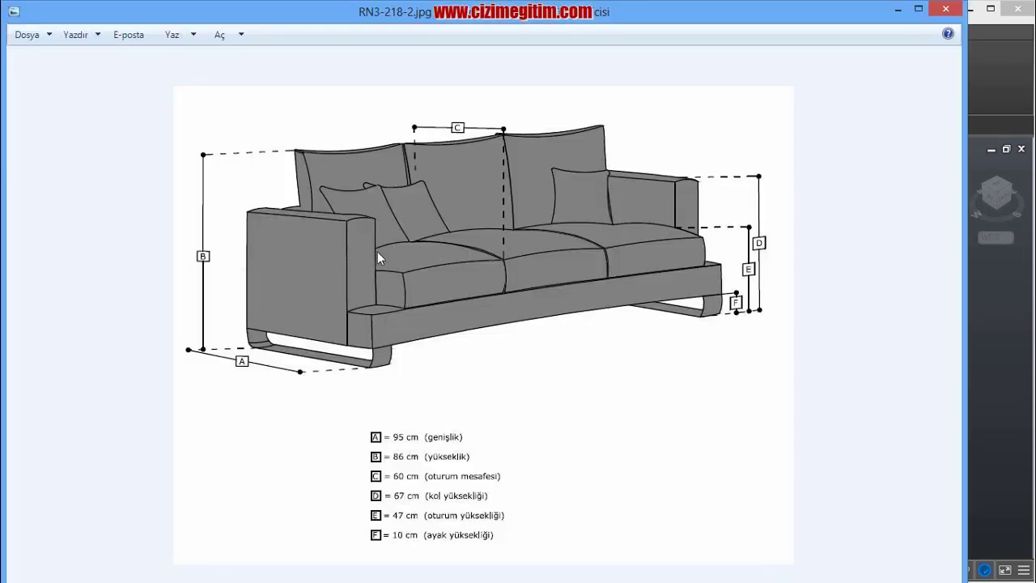
# View the armchair reference 22.jpg (990 high, 840 × 840), then return to AutoCAD.
pyautogui.press('Right')
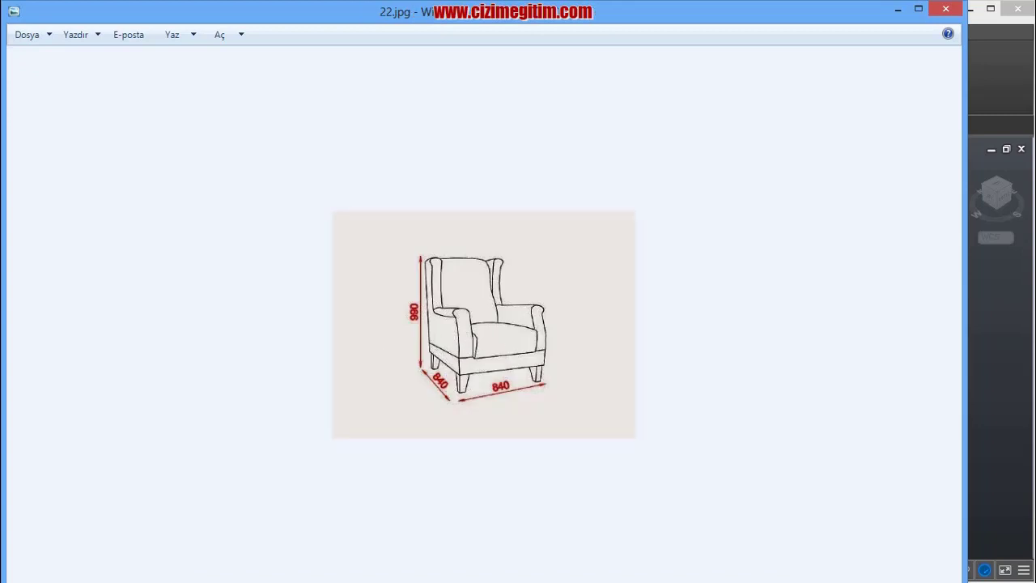
pyautogui.click(681, 579)
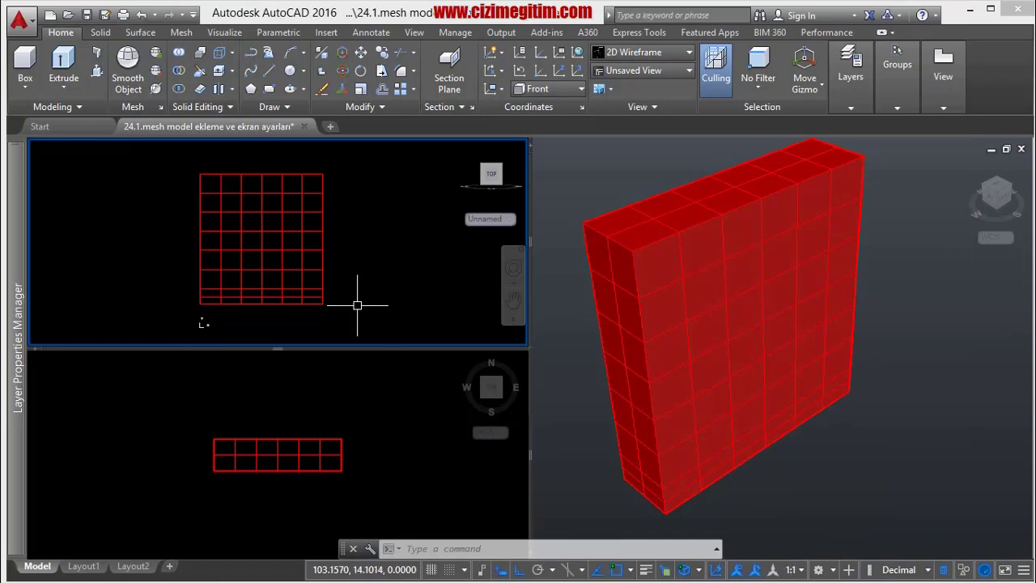
pyautogui.scroll(1, 293, 243)
pyautogui.scroll(-1, 301, 234)
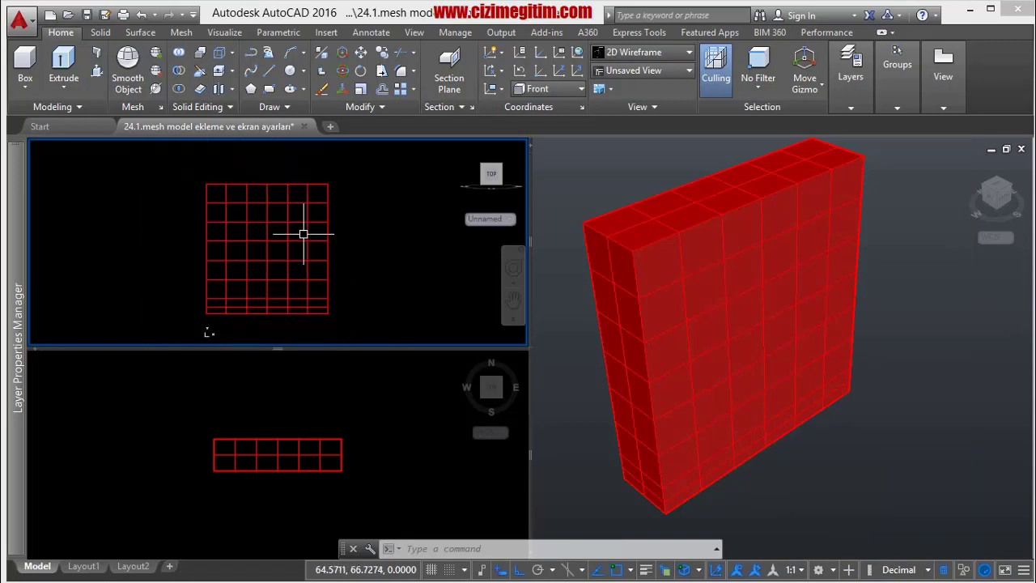
pyautogui.write('di')
pyautogui.press('Return')
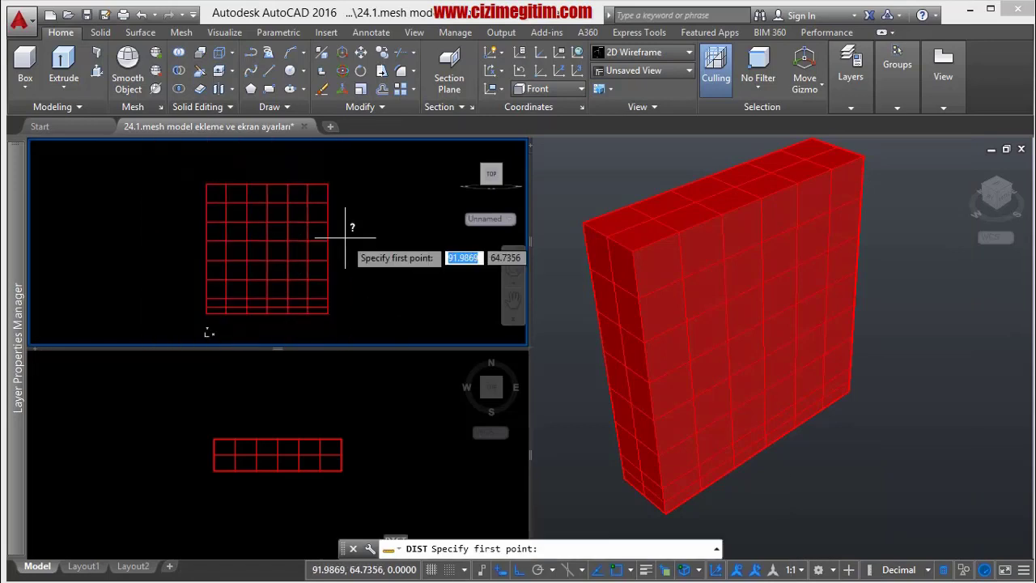
pyautogui.scroll(1, 346, 239)
pyautogui.scroll(-1, 332, 202)
pyautogui.scroll(-1, 351, 216)
pyautogui.scroll(2, 298, 282)
pyautogui.click(307, 267)
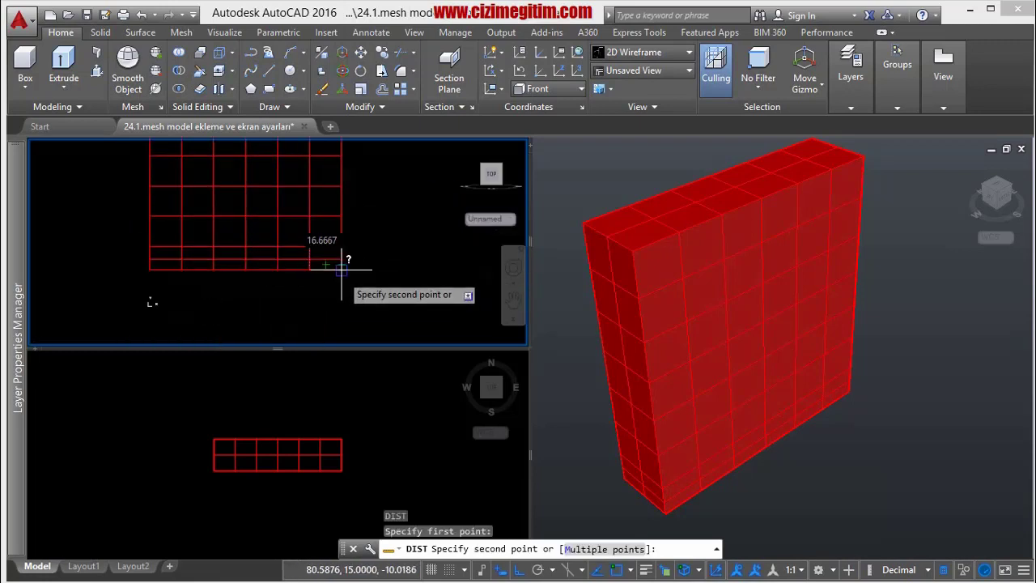
pyautogui.click(341, 269)
pyautogui.scroll(-2, 312, 290)
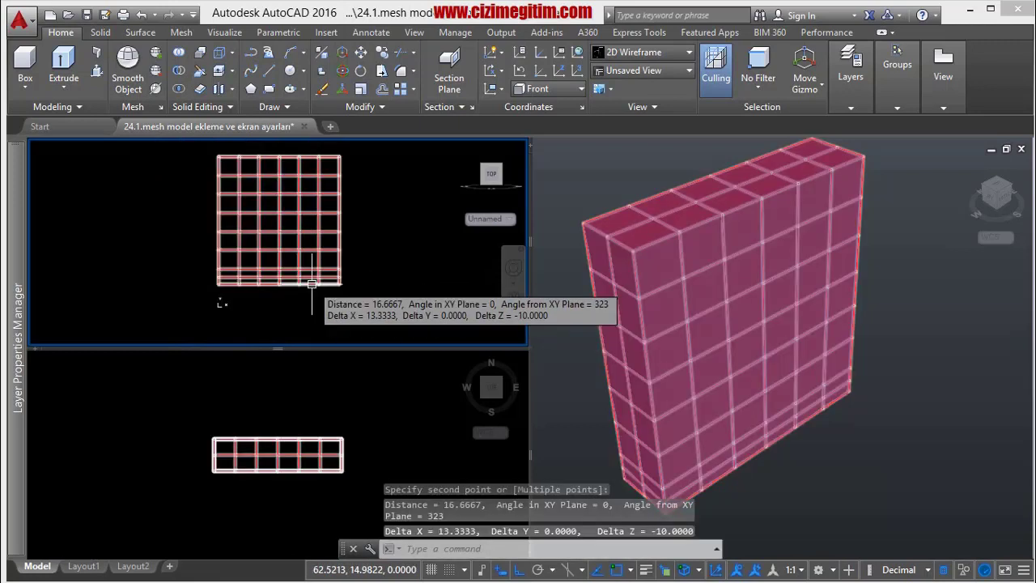
pyautogui.moveTo(308, 293); pyautogui.dragTo(306, 307, button='middle')
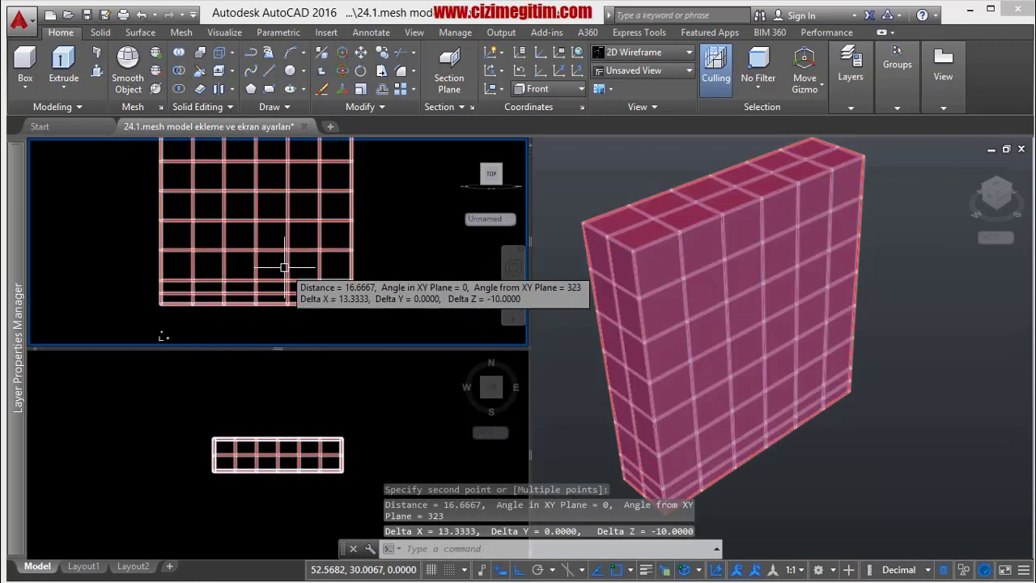
pyautogui.moveTo(339, 248); pyautogui.dragTo(342, 203, button='middle')
pyautogui.rightClick(342, 203)
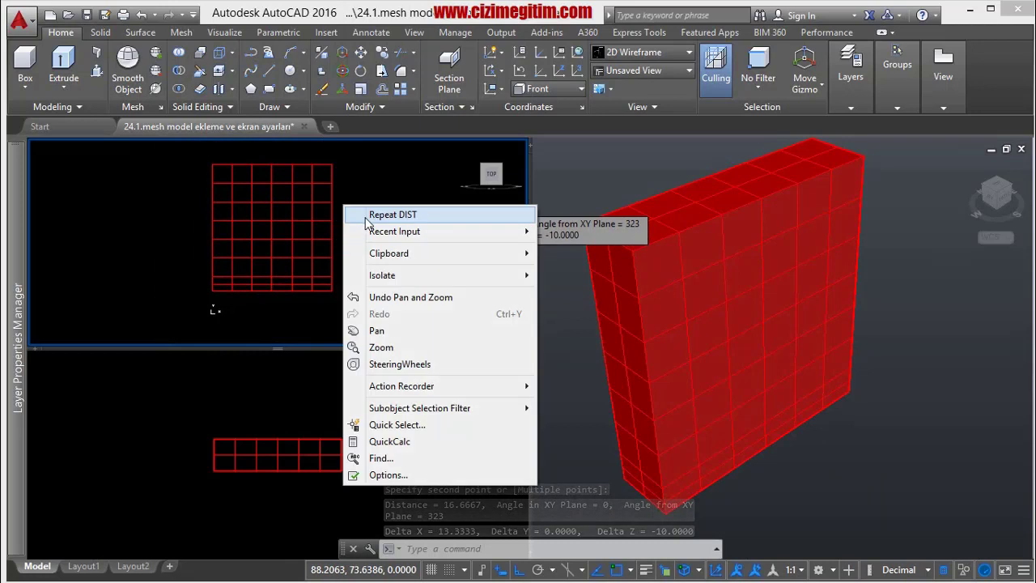
pyautogui.click(381, 213)
pyautogui.click(213, 289)
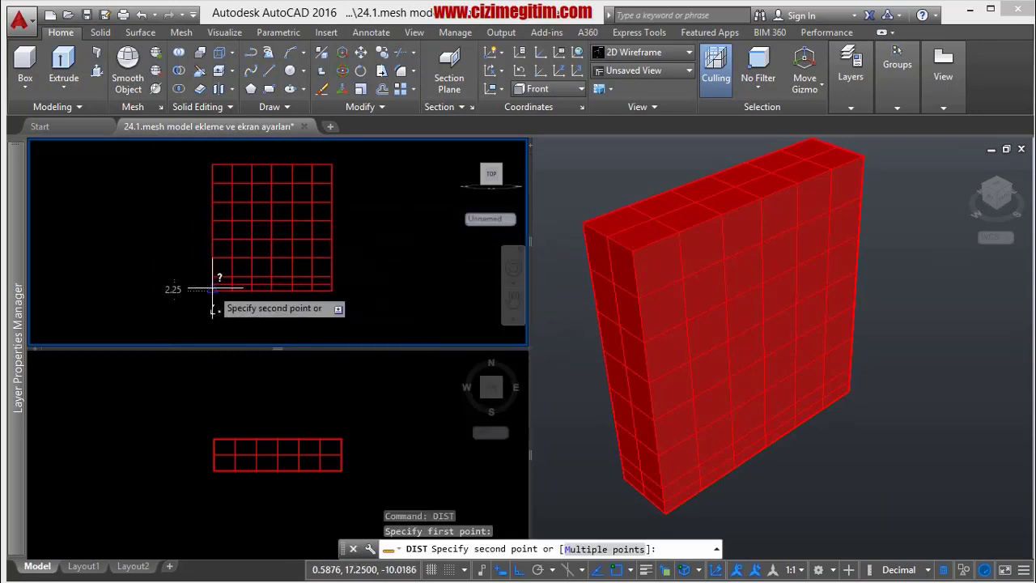
pyautogui.click(331, 290)
pyautogui.moveTo(266, 244)
pyautogui.mouseDown(button='middle')
pyautogui.moveTo(261, 254)
pyautogui.moveTo(250, 238)
pyautogui.mouseUp(button='middle')
pyautogui.scroll(2, 317, 271)
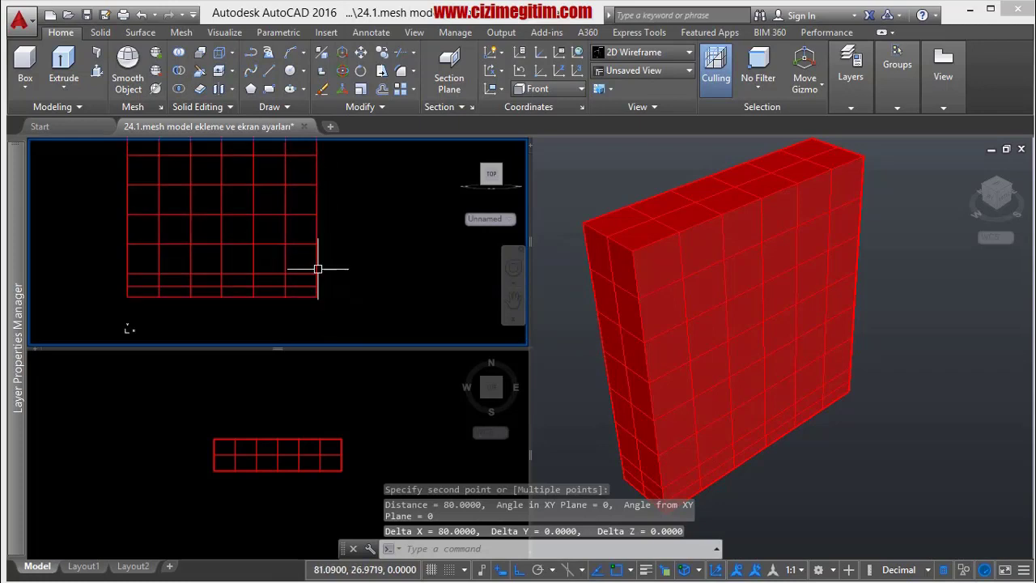
pyautogui.moveTo(296, 273); pyautogui.dragTo(304, 269, button='middle')
pyautogui.scroll(-2, 304, 269)
pyautogui.scroll(-1, 283, 262)
pyautogui.scroll(2, 300, 248)
pyautogui.scroll(-2, 278, 263)
pyautogui.moveTo(377, 238); pyautogui.dragTo(369, 237, button='middle')
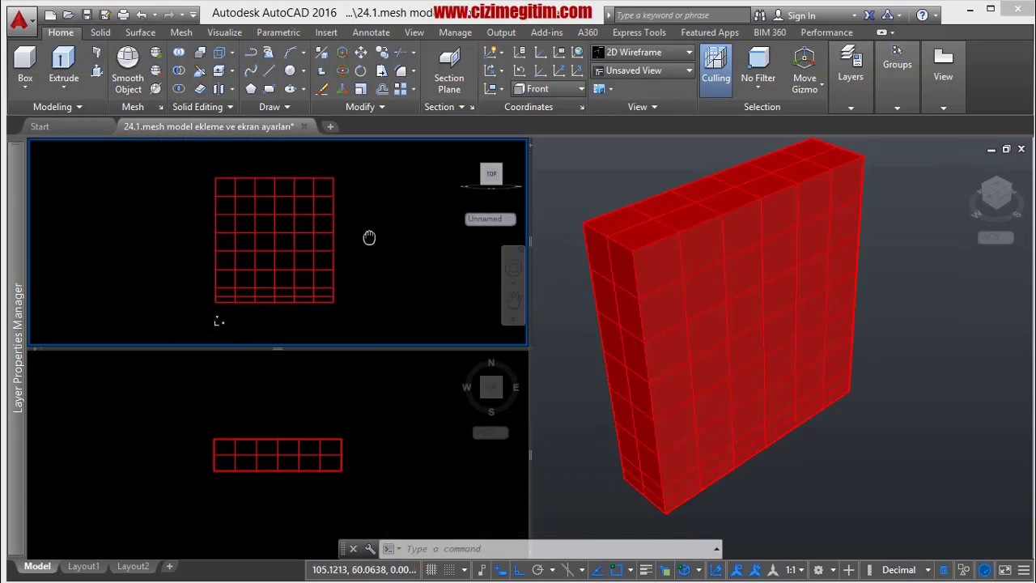
# Stretch the mesh grid's right columns using a crossing window.
pyautogui.press('Return')
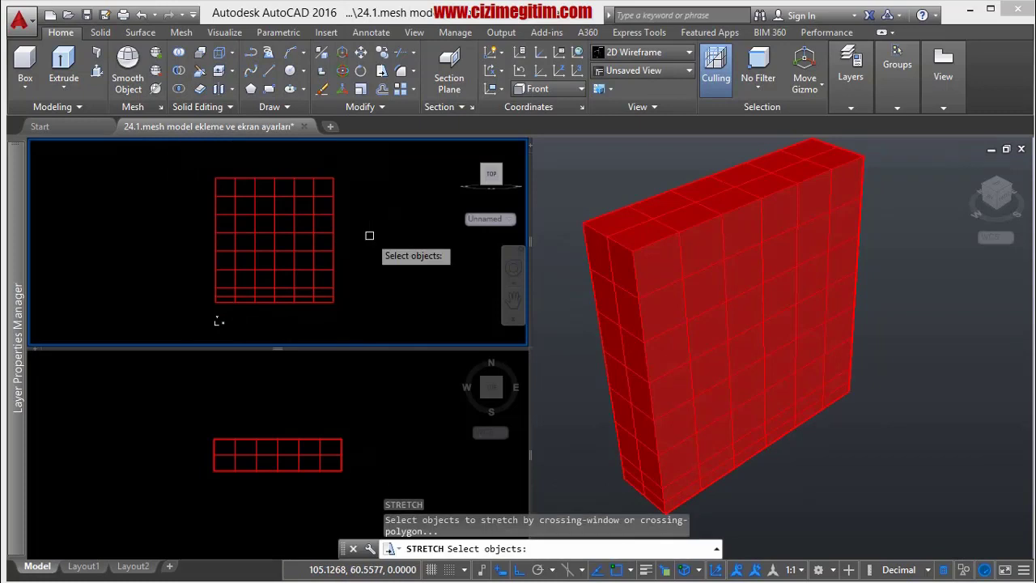
pyautogui.click(322, 317)
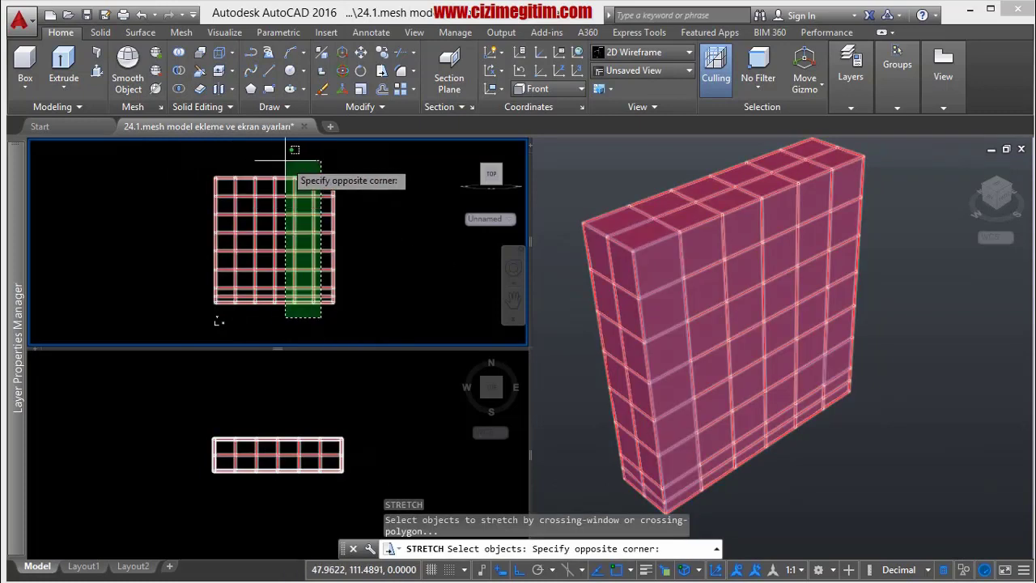
pyautogui.click(285, 149)
pyautogui.press('Return')
pyautogui.click(292, 157)
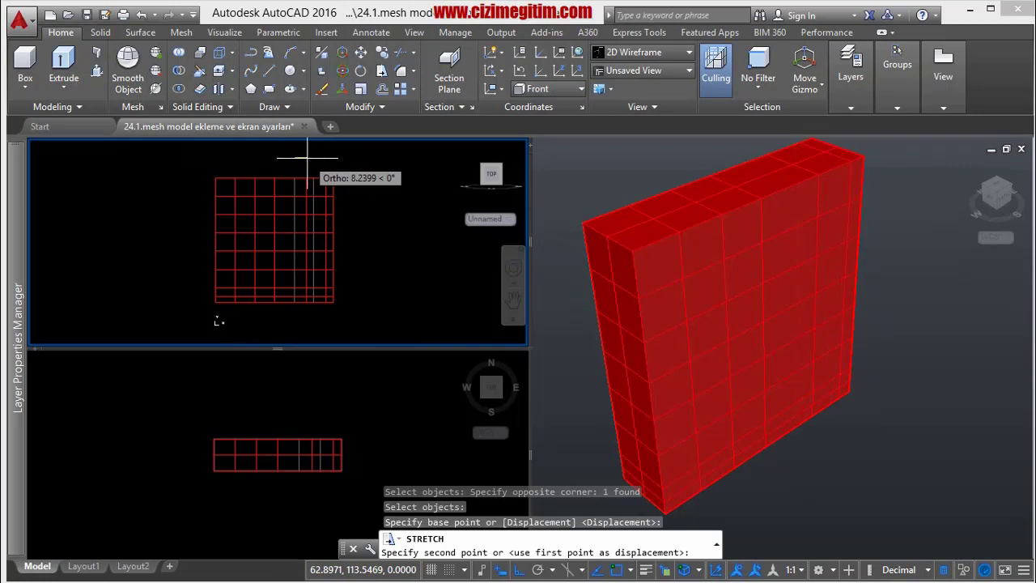
pyautogui.click(305, 157)
# Stretch the grid's top edge by 8 units.
pyautogui.rightClick(306, 157)
pyautogui.click(328, 167)
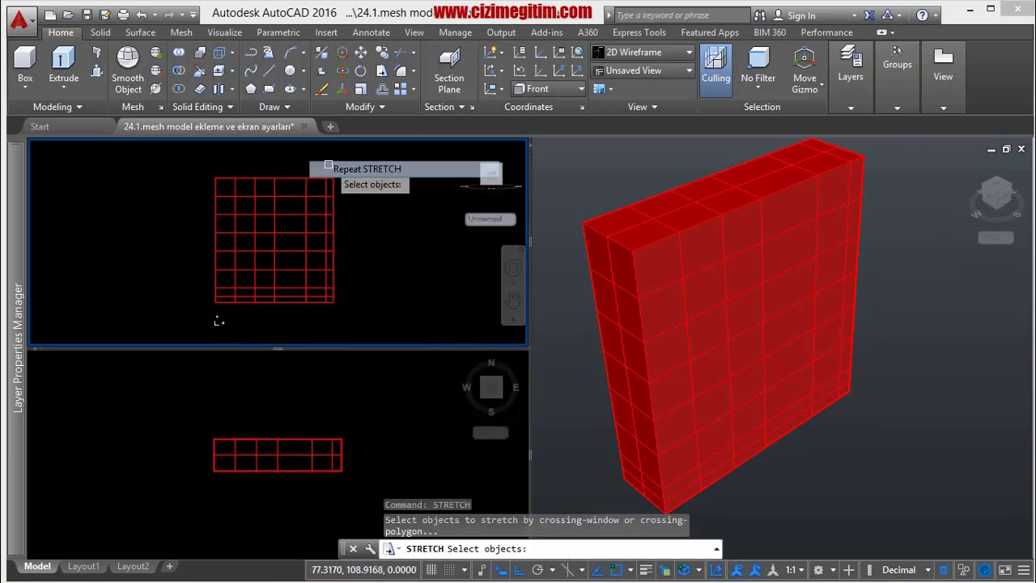
pyautogui.click(310, 321)
pyautogui.click(298, 181)
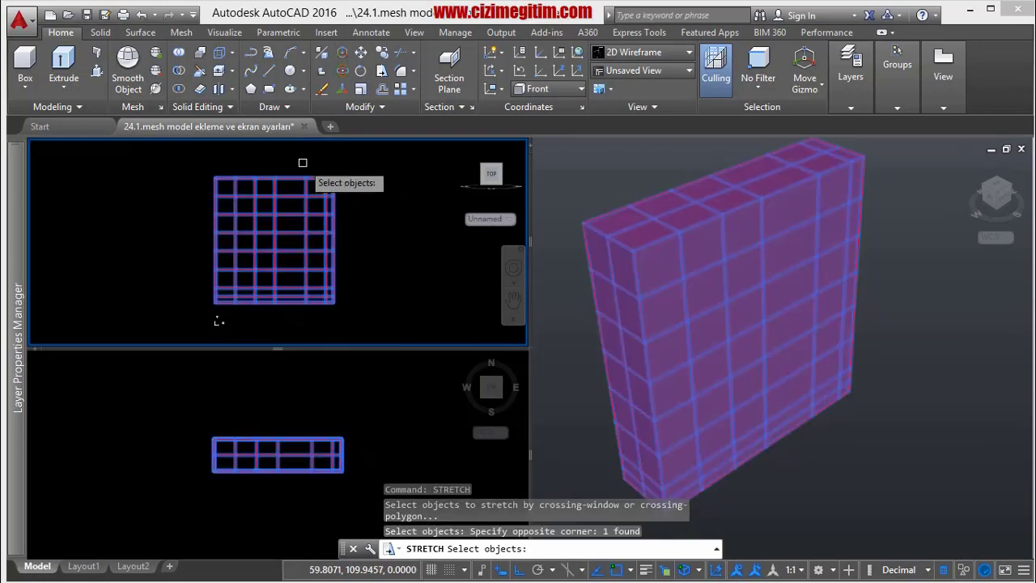
pyautogui.press('Return')
pyautogui.click(300, 159)
pyautogui.write('8')
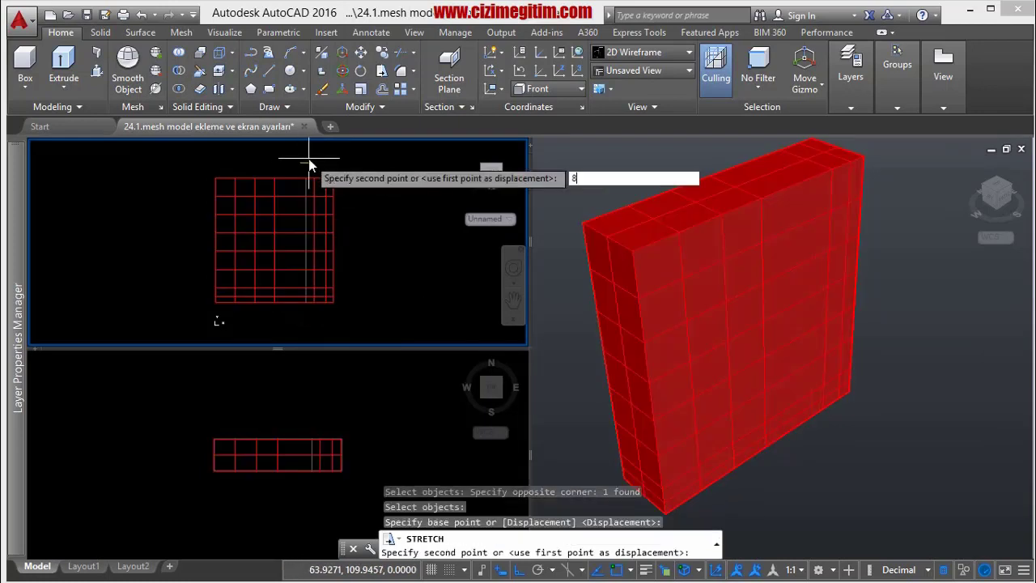
pyautogui.press('Return')
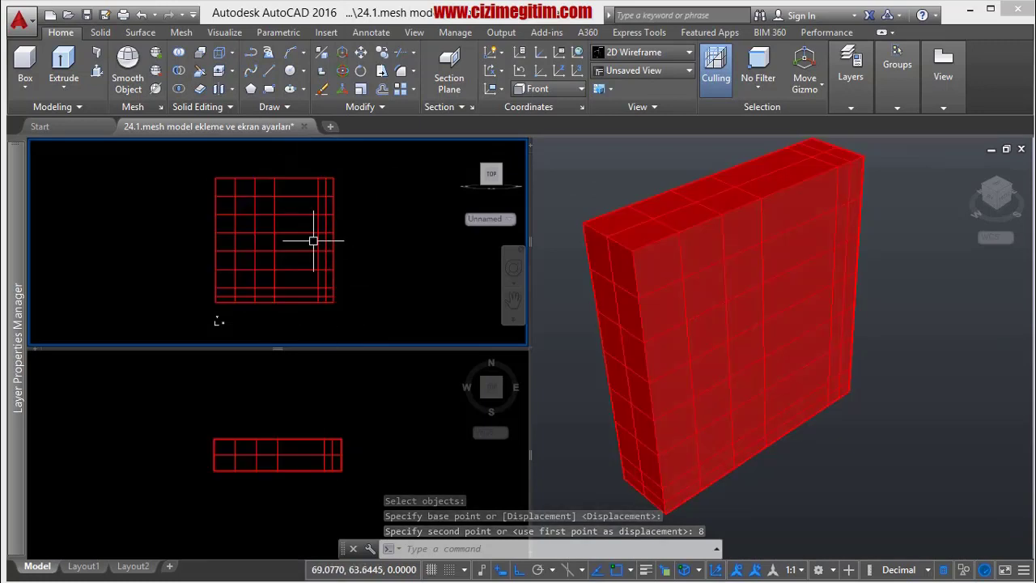
# Stretch the grid's left side by 8 units.
pyautogui.rightClick(376, 190)
pyautogui.click(397, 199)
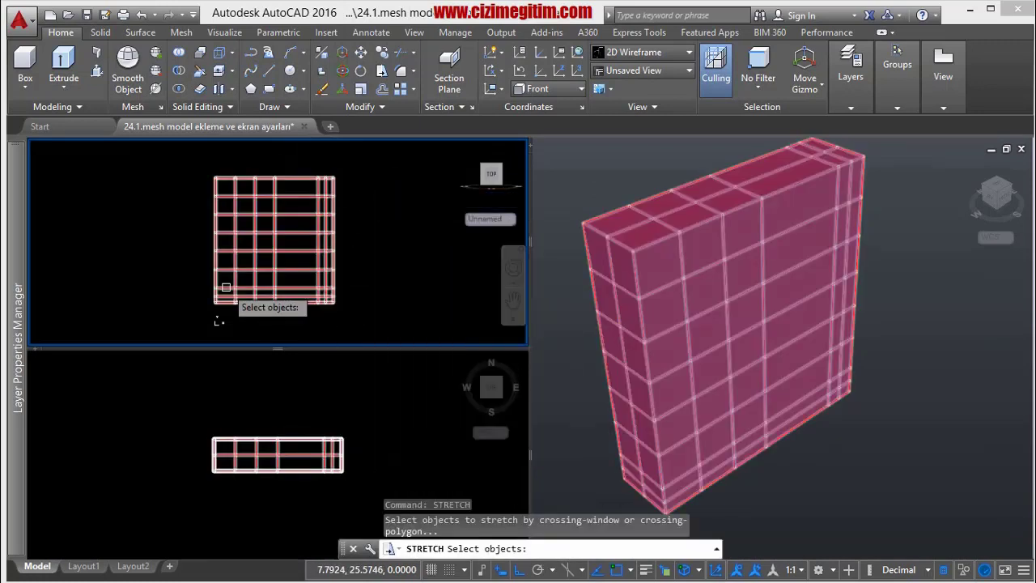
pyautogui.click(248, 313)
pyautogui.click(229, 162)
pyautogui.press('Return')
pyautogui.click(266, 156)
pyautogui.write('8')
pyautogui.press('Return')
# Stretch the next mesh edge by another 8 units.
pyautogui.rightClick(260, 159)
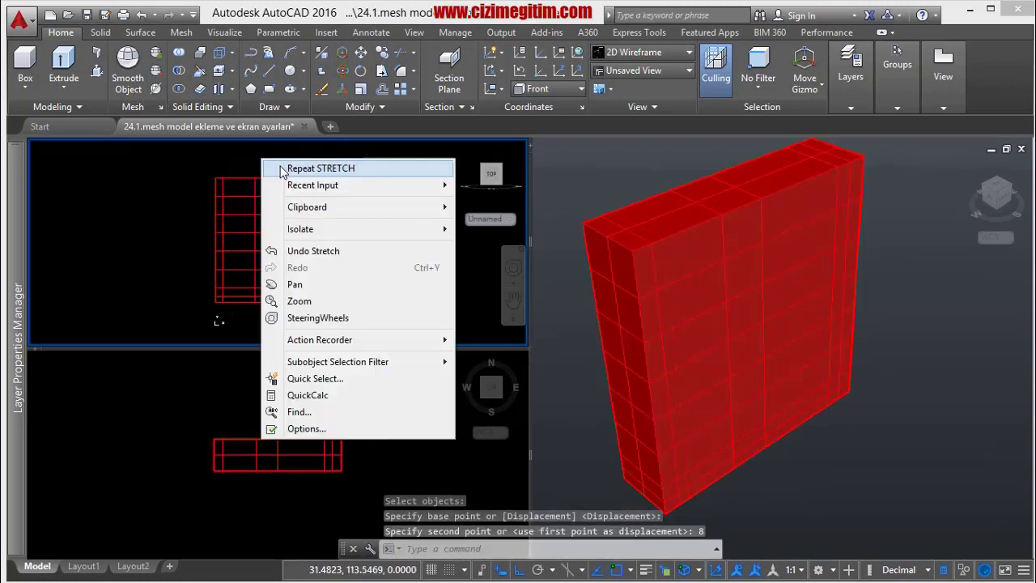
pyautogui.click(283, 170)
pyautogui.click(252, 162)
pyautogui.press('Return')
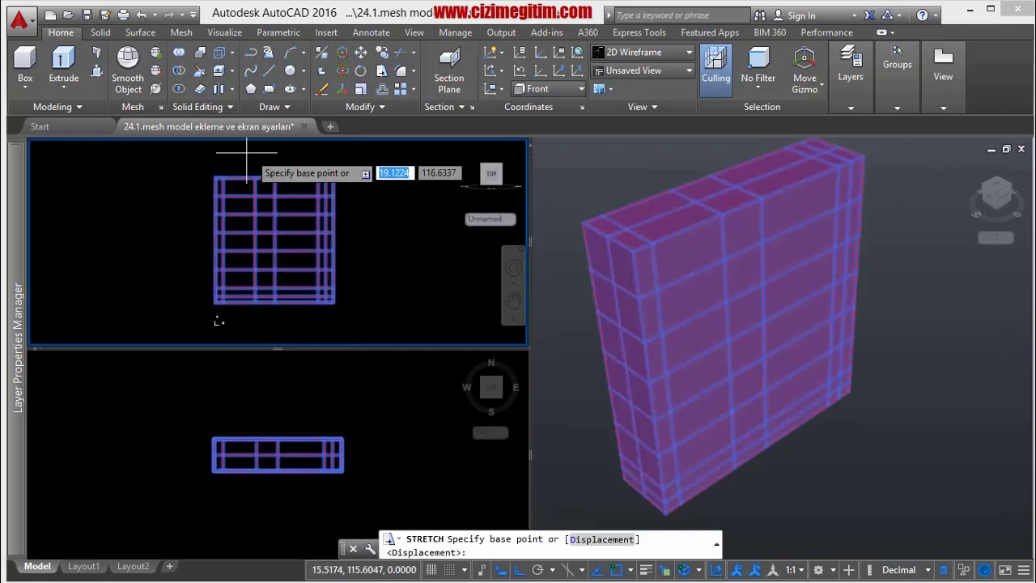
pyautogui.click(273, 154)
pyautogui.write('8')
pyautogui.press('Return')
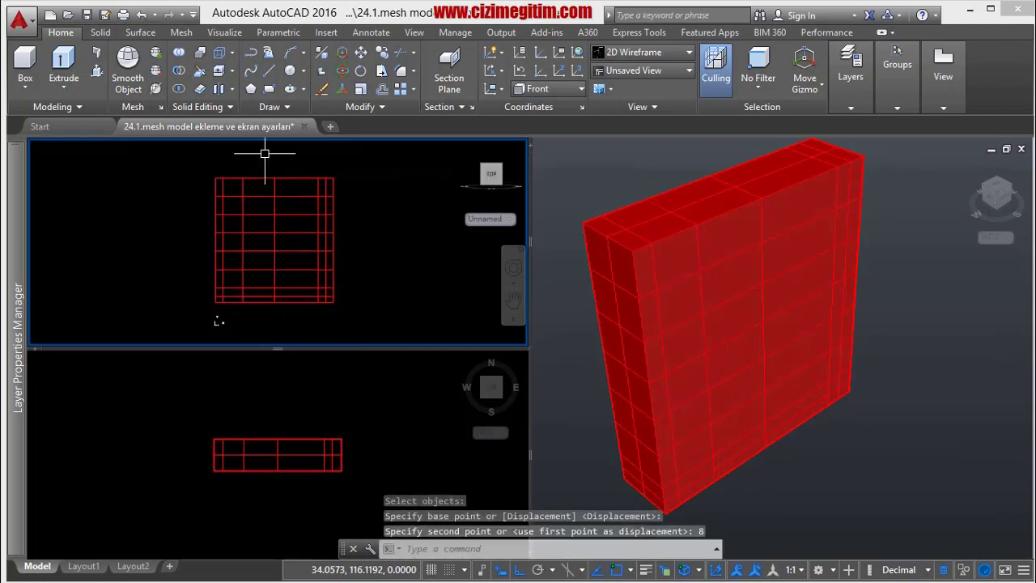
# Stretch the final grid edge by 8 units.
pyautogui.rightClick(263, 91)
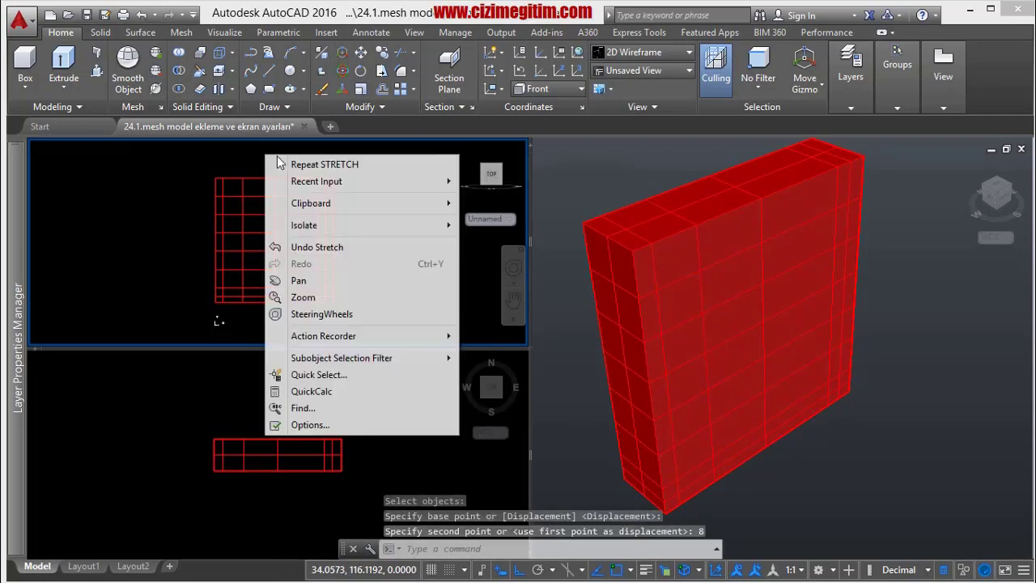
pyautogui.click(291, 97)
pyautogui.click(257, 317)
pyautogui.click(245, 144)
pyautogui.press('Return')
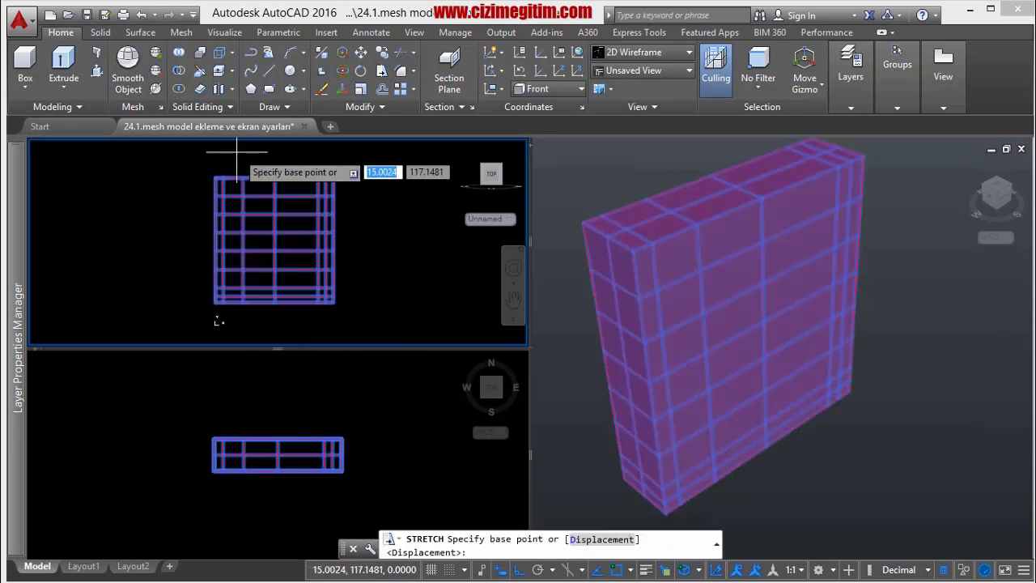
pyautogui.click(288, 151)
pyautogui.write('8')
pyautogui.press('Return')
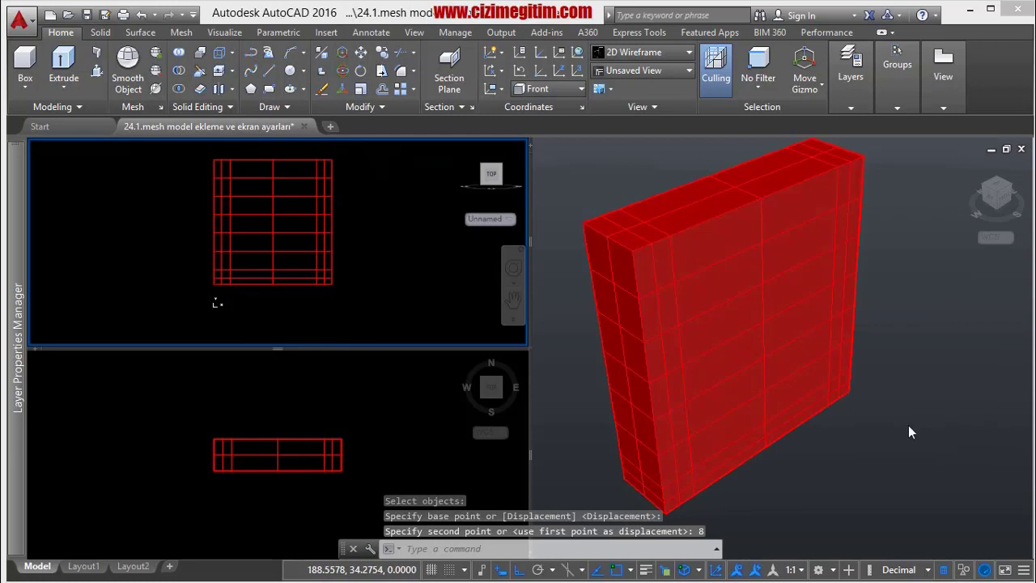
pyautogui.click(891, 408)
# Activate the top viewport and measure with DIST from the mesh edge to the corner vertex.
pyautogui.moveTo(735, 340)
pyautogui.mouseDown(button='middle')
pyautogui.moveTo(735, 331)
pyautogui.moveTo(678, 324)
pyautogui.mouseUp(button='middle')
pyautogui.scroll(-2, 719, 328)
pyautogui.click(278, 252)
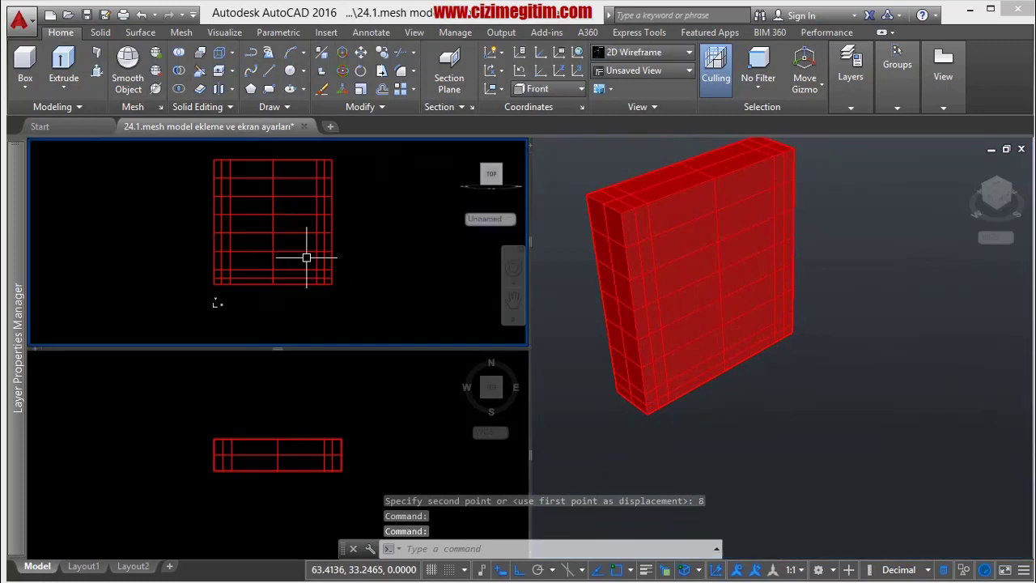
pyautogui.scroll(2, 278, 237)
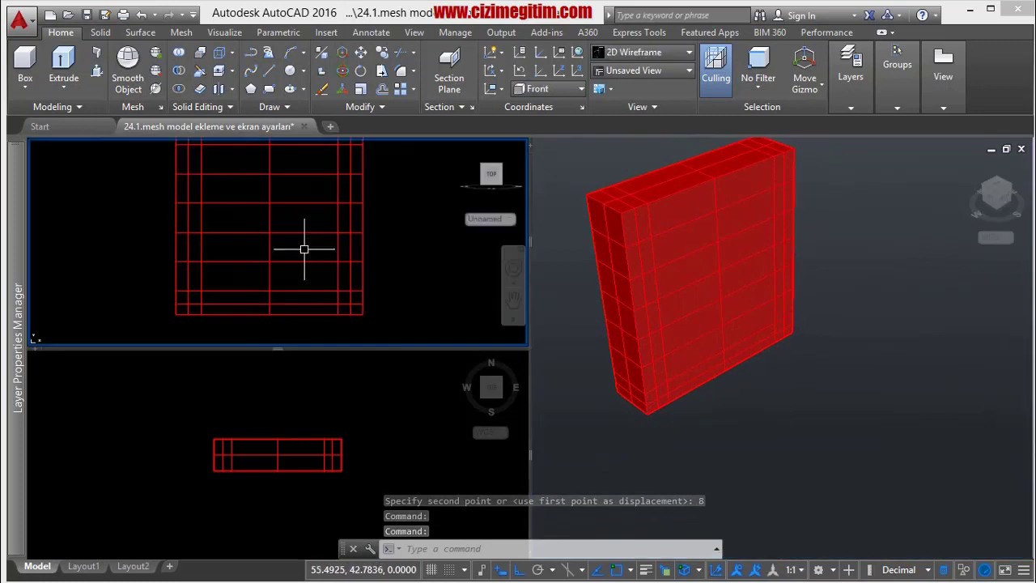
pyautogui.write('dist')
pyautogui.press('Return')
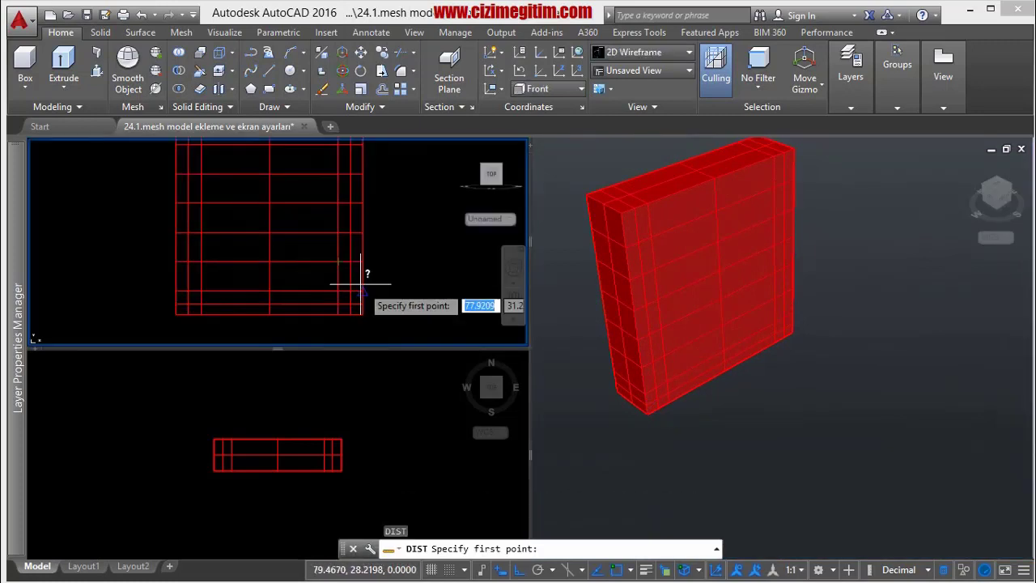
pyautogui.scroll(-2, 363, 262)
pyautogui.scroll(2, 362, 261)
pyautogui.click(363, 262)
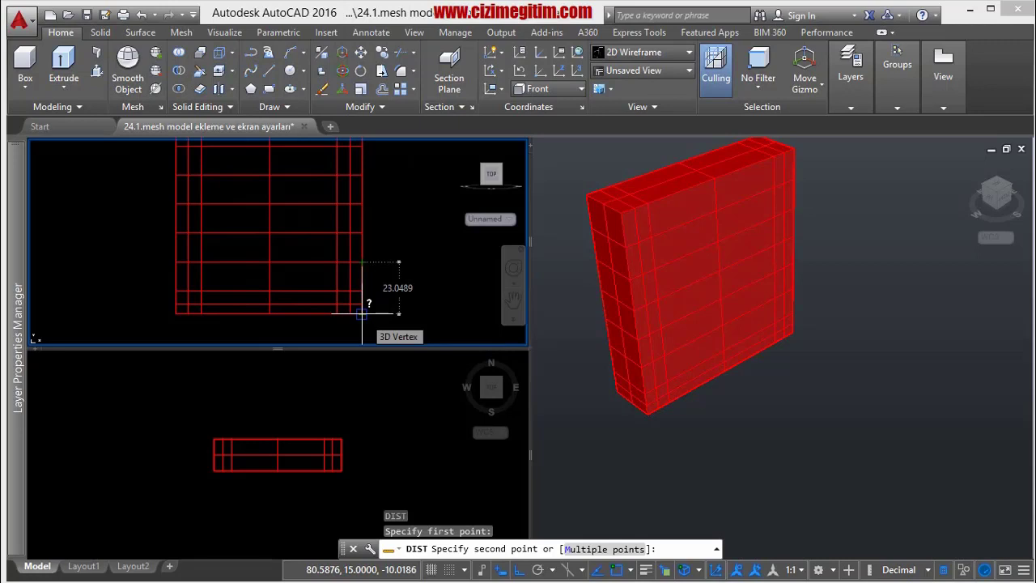
pyautogui.click(363, 313)
# Repeat DIST on the lower edge, reading 24.6221 with Delta Y −22.5.
pyautogui.rightClick(407, 259)
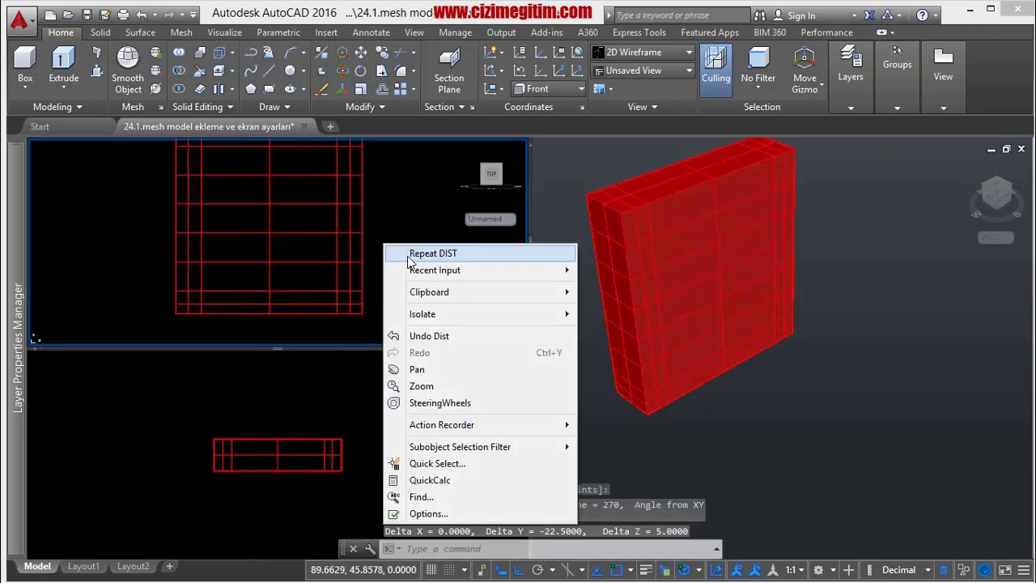
pyautogui.click(407, 260)
pyautogui.click(363, 261)
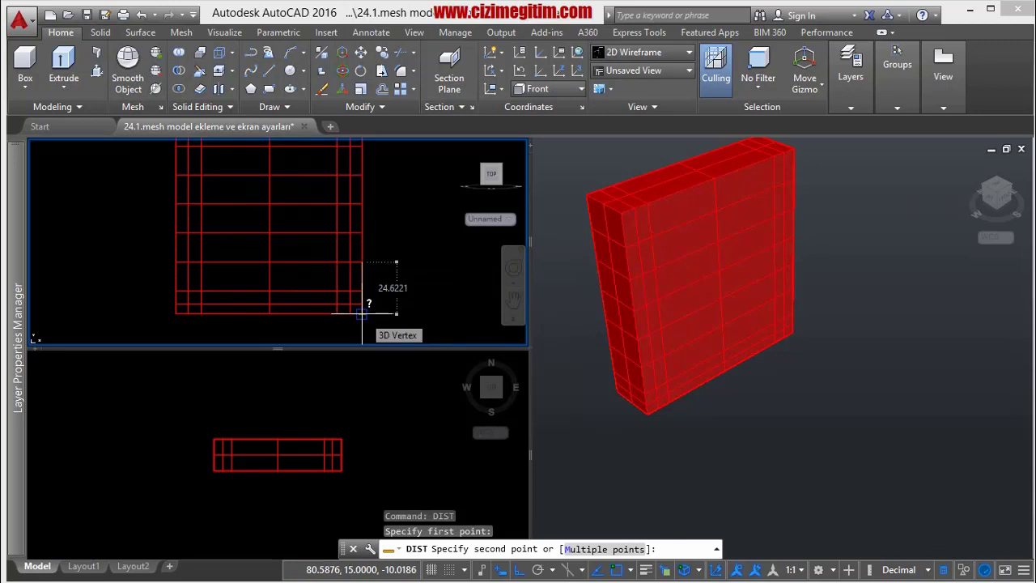
pyautogui.click(363, 314)
pyautogui.moveTo(302, 244); pyautogui.dragTo(317, 260, button='middle')
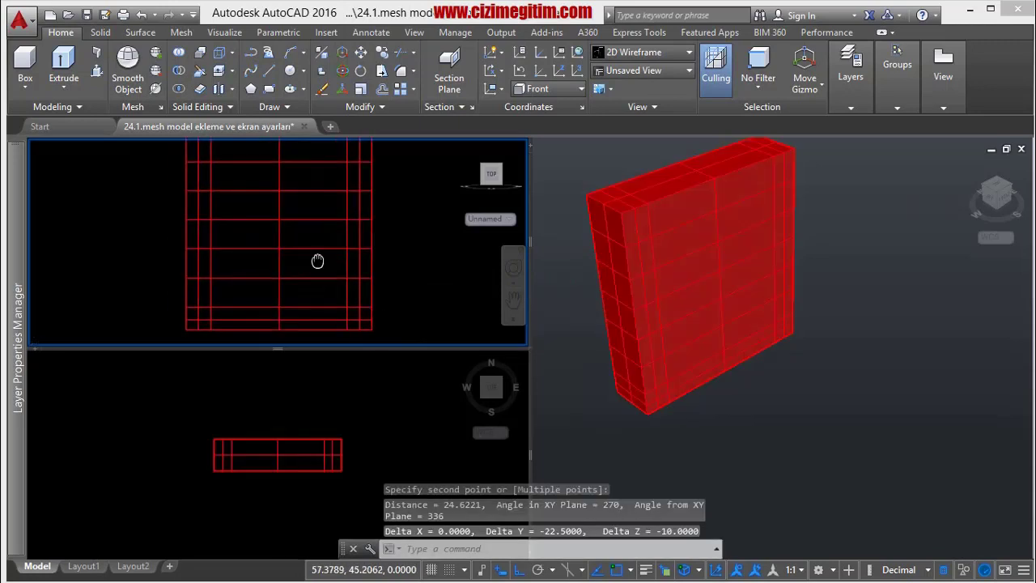
# Stretch the mesh's lower end 8 units straight down.
pyautogui.write('s')
pyautogui.press('Return')
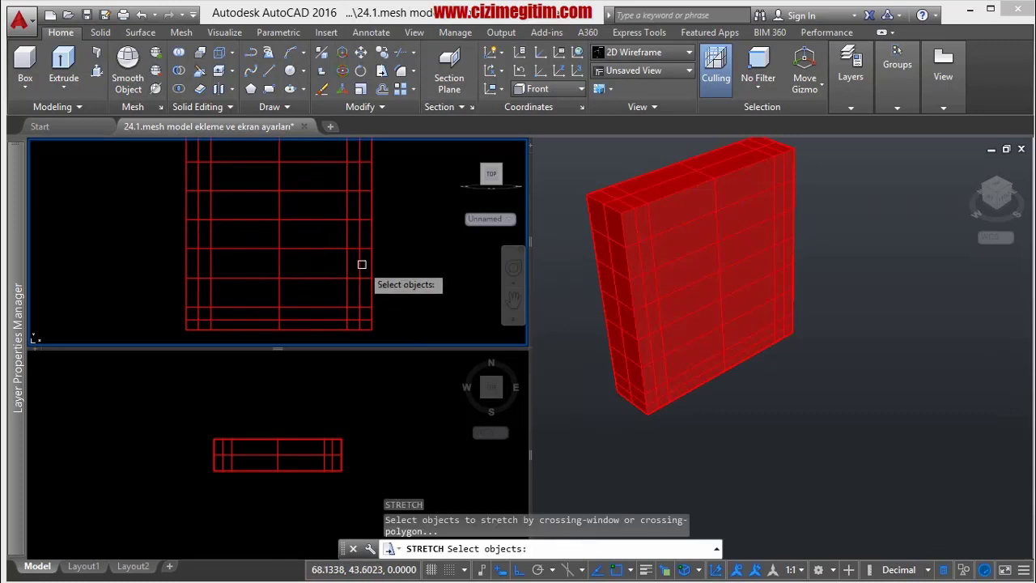
pyautogui.click(419, 259)
pyautogui.click(129, 238)
pyautogui.press('Return')
pyautogui.click(129, 238)
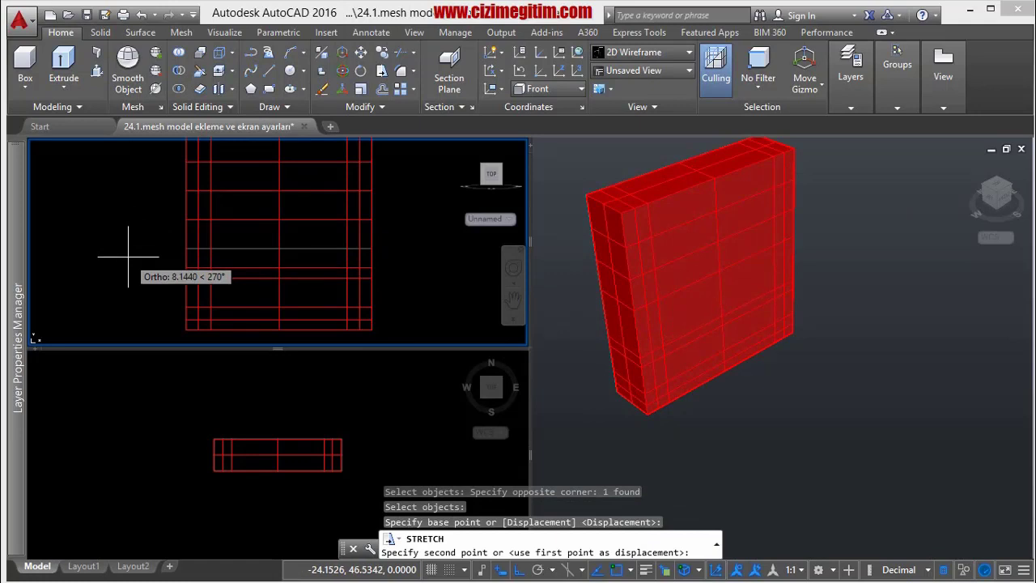
pyautogui.write('8')
pyautogui.press('Return')
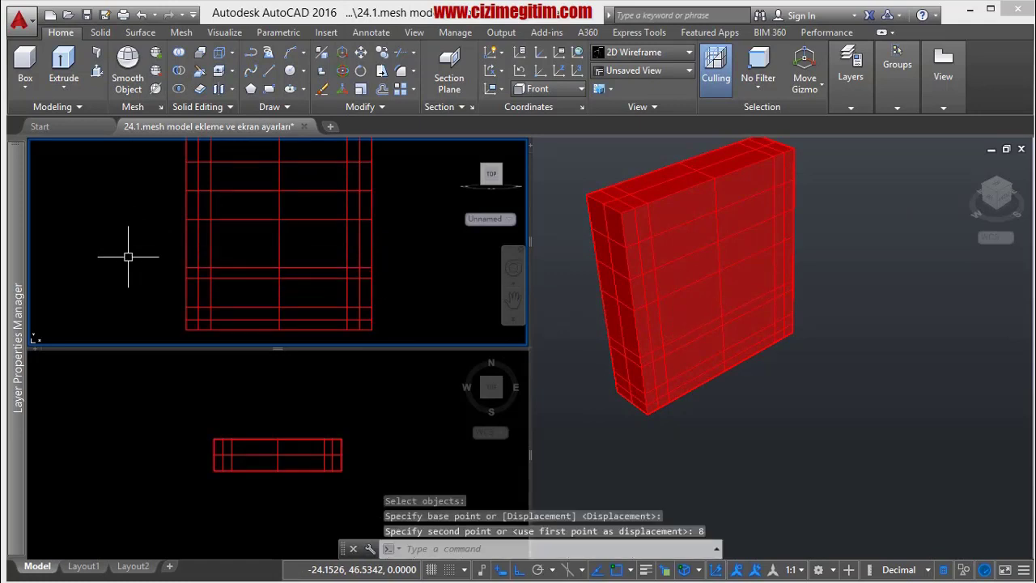
# Measure the mesh's new depth from the edge to the bottom corner.
pyautogui.write('dist')
pyautogui.press('Return')
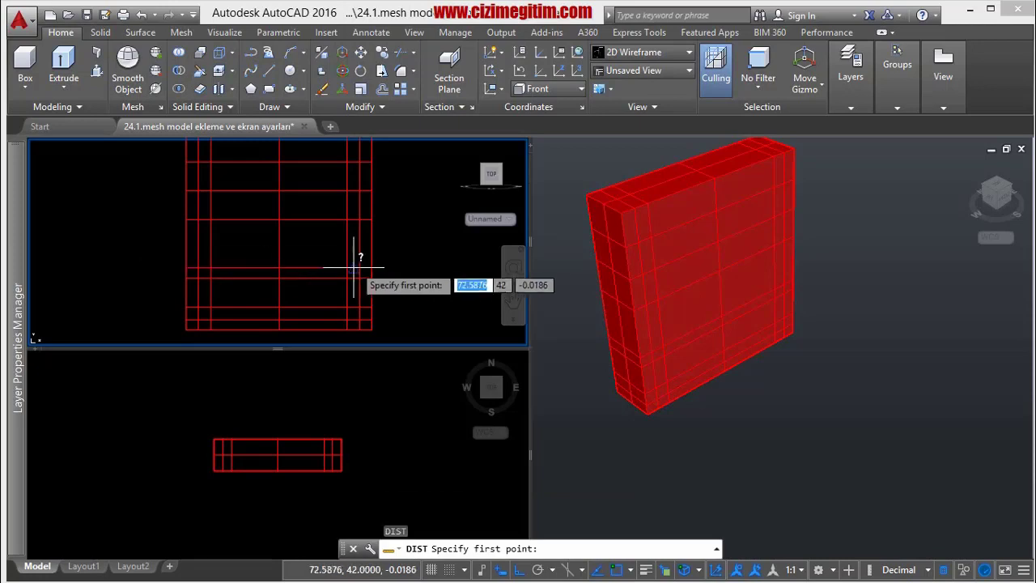
pyautogui.click(372, 267)
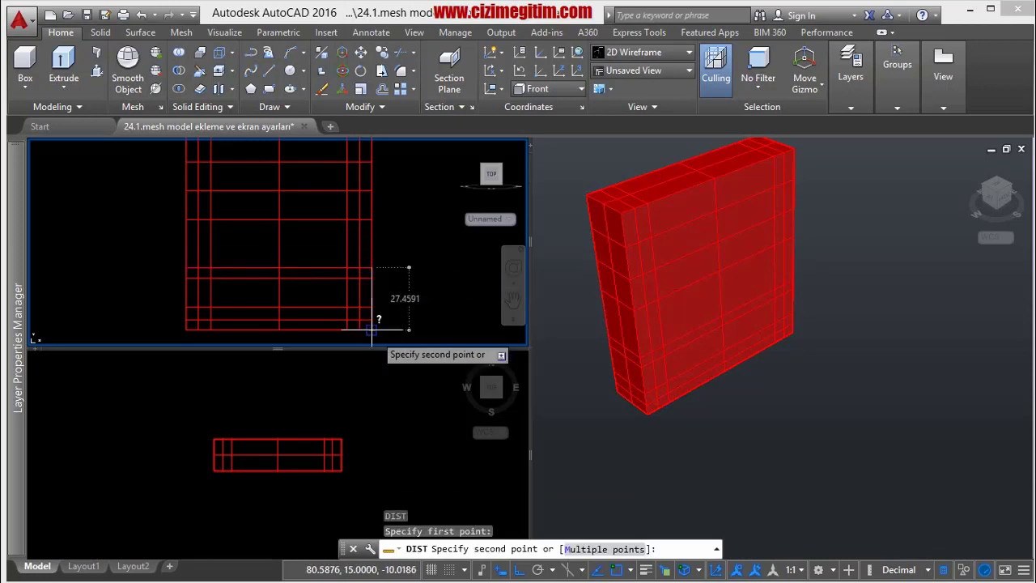
pyautogui.click(371, 330)
pyautogui.rightClick(394, 259)
pyautogui.click(413, 272)
pyautogui.press('Escape')
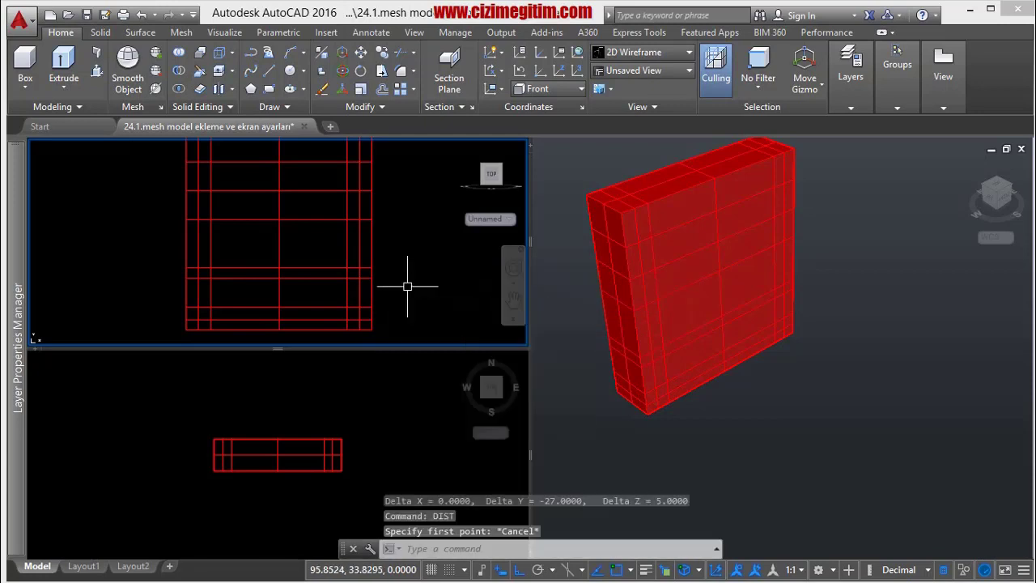
pyautogui.write('s')
# Stretch the lower rows again, pulling the end further down.
pyautogui.press('Return')
pyautogui.click(408, 286)
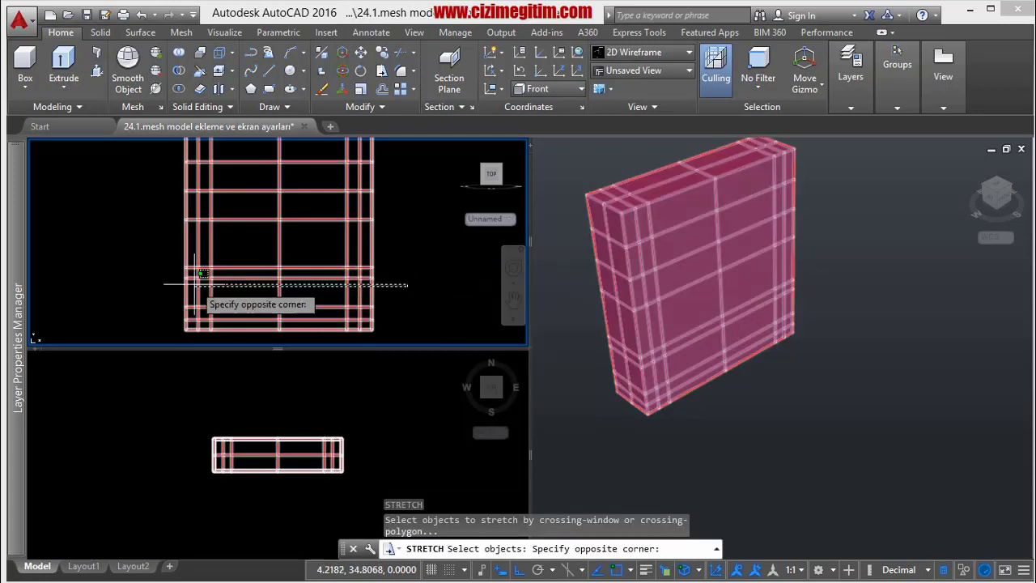
pyautogui.click(123, 272)
pyautogui.press('Return')
pyautogui.click(140, 277)
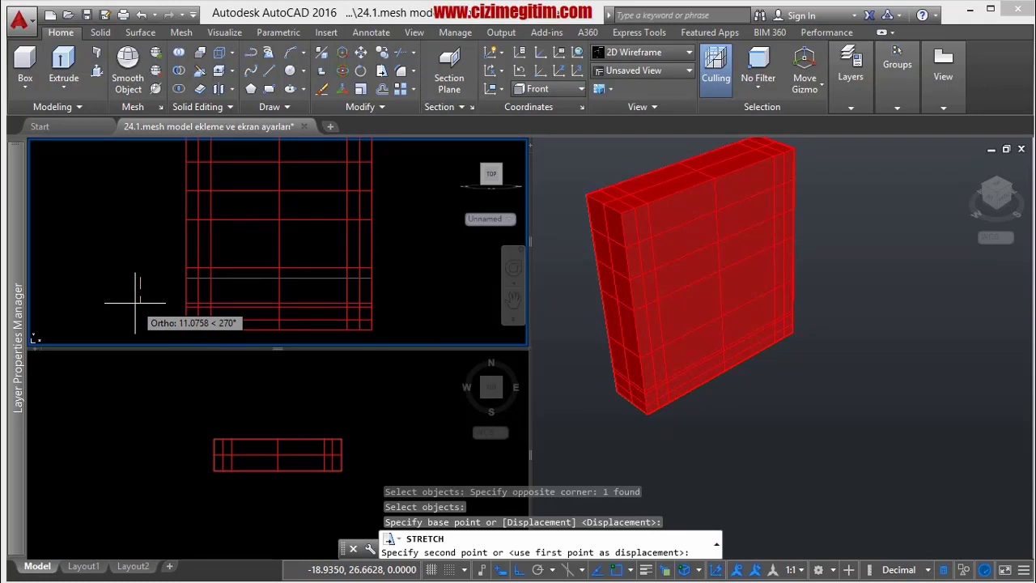
pyautogui.click(135, 303)
pyautogui.scroll(-3, 138, 279)
pyautogui.scroll(1, 150, 272)
pyautogui.scroll(3, 166, 275)
pyautogui.scroll(-1, 169, 277)
pyautogui.scroll(-2, 246, 243)
pyautogui.scroll(3, 335, 254)
pyautogui.moveTo(335, 254); pyautogui.dragTo(331, 224, button='middle')
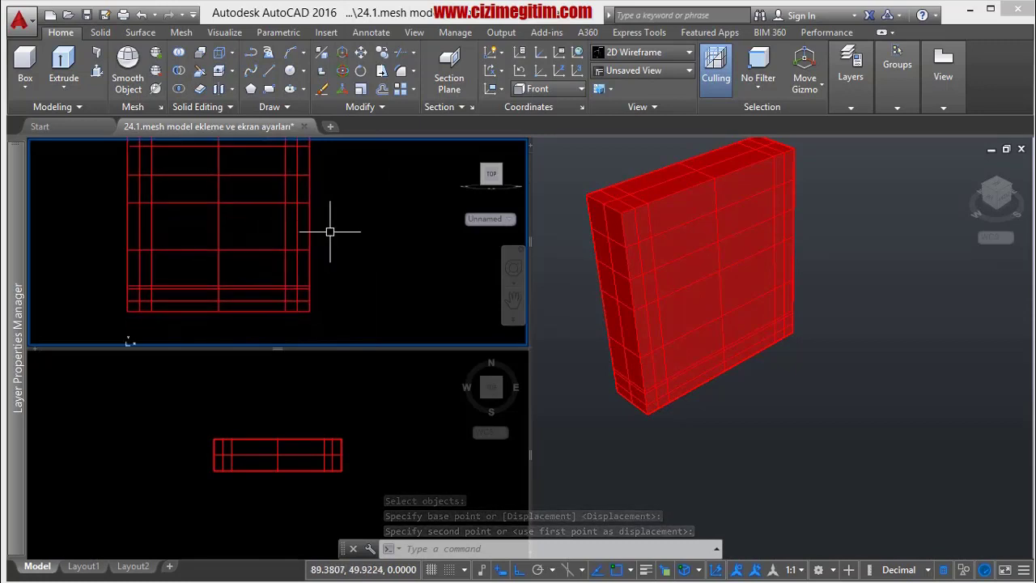
# Measure from the mesh's upper-right corner to the bottom vertex, reading 47.7624 (Y 47.5).
pyautogui.write('di')
pyautogui.press('Return')
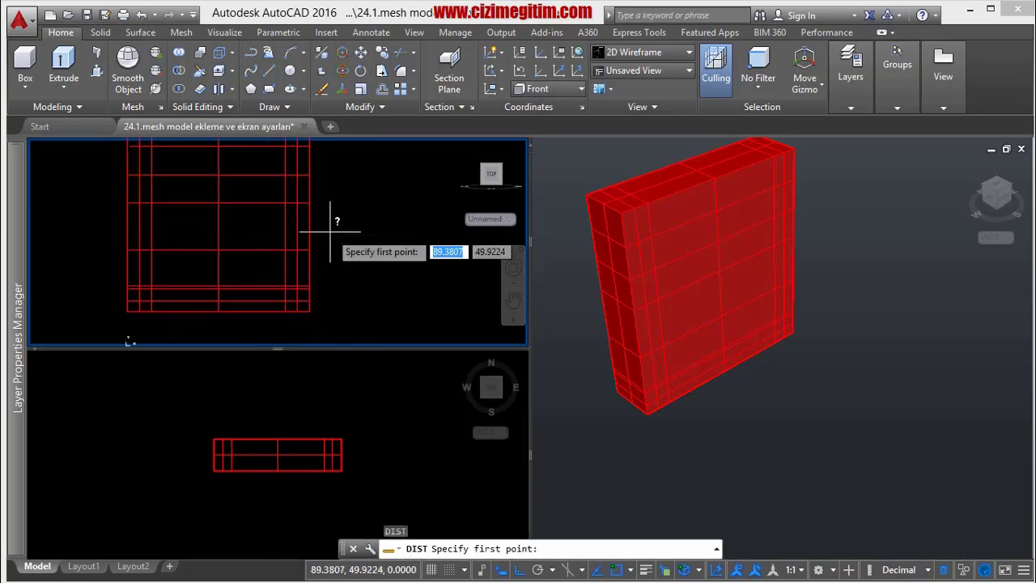
pyautogui.click(310, 202)
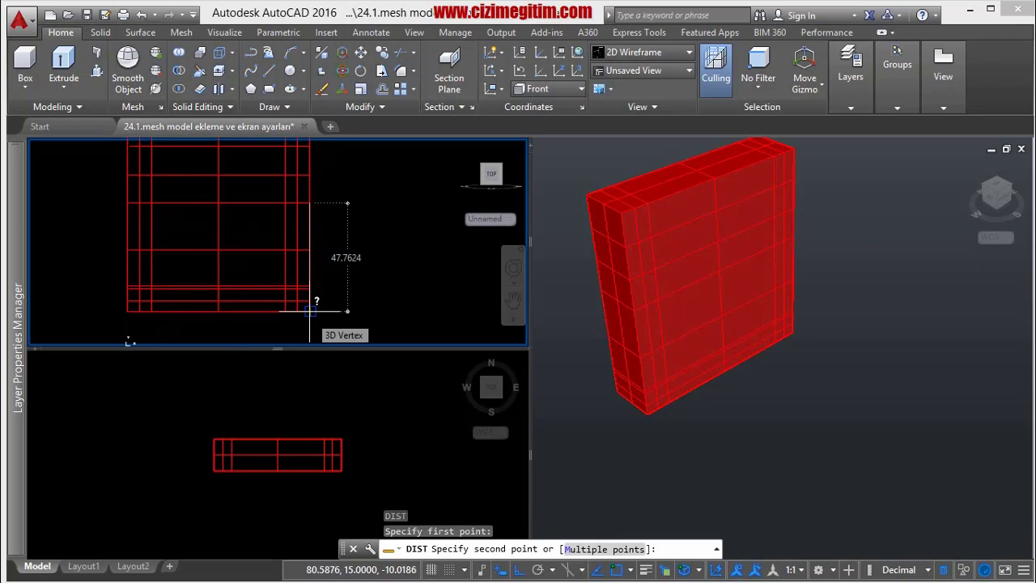
pyautogui.click(310, 312)
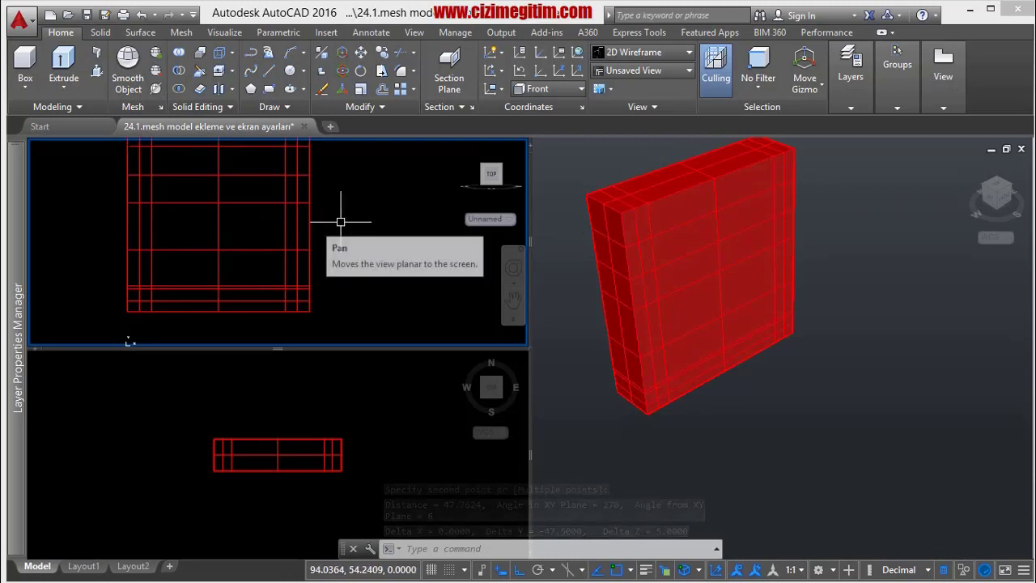
# Make the shaded 3D viewport active and show the Mesh ribbon tools.
pyautogui.click(695, 356)
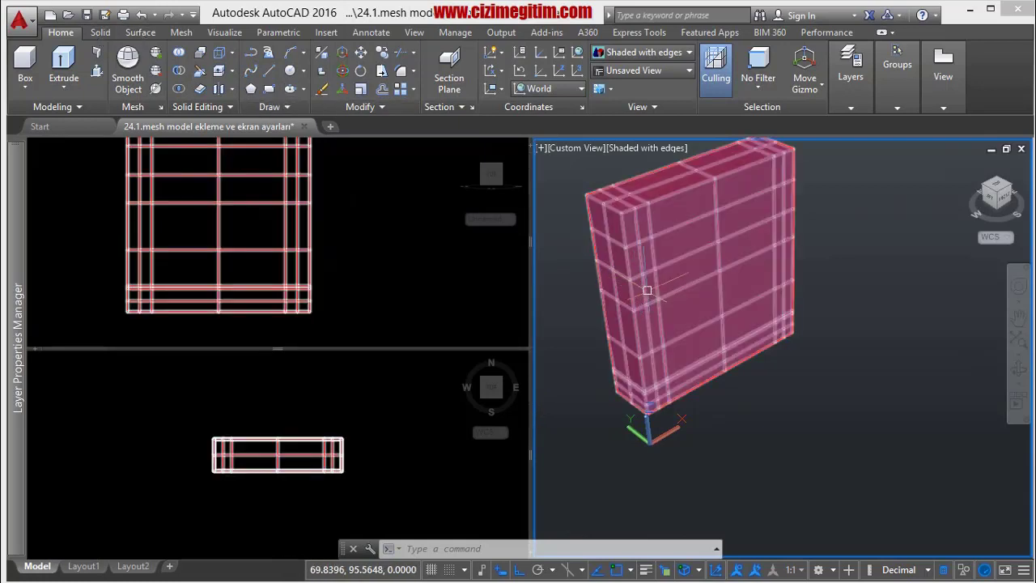
pyautogui.click(180, 33)
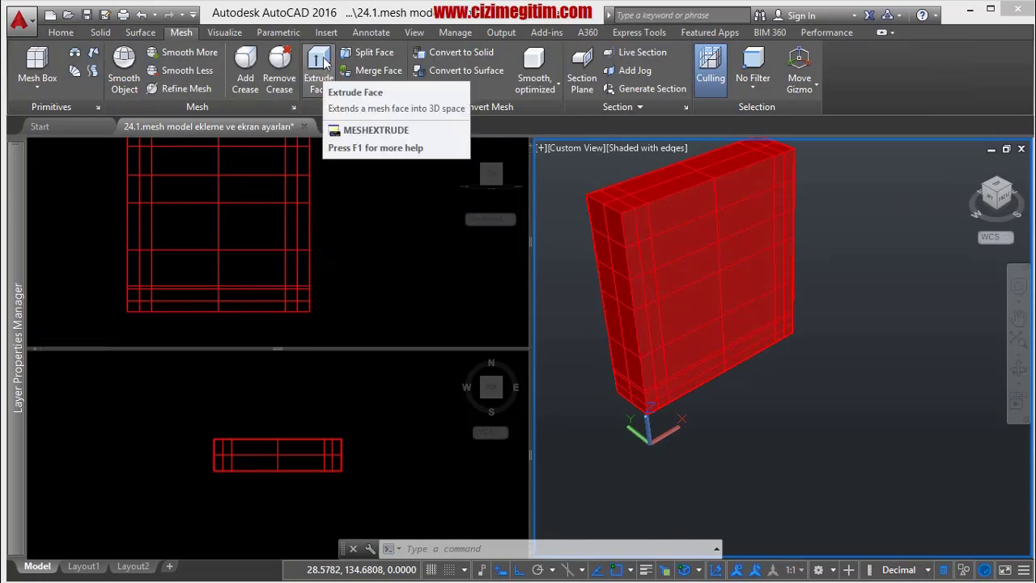
pyautogui.moveTo(319, 65)
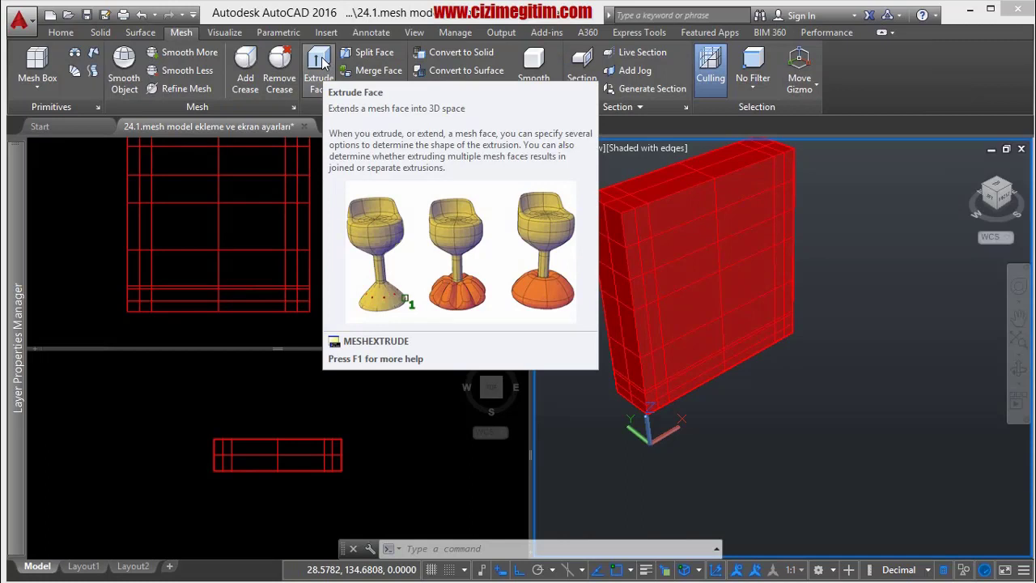
# Start Extrude Face and pick the first lower front faces on the left side.
pyautogui.click(319, 62)
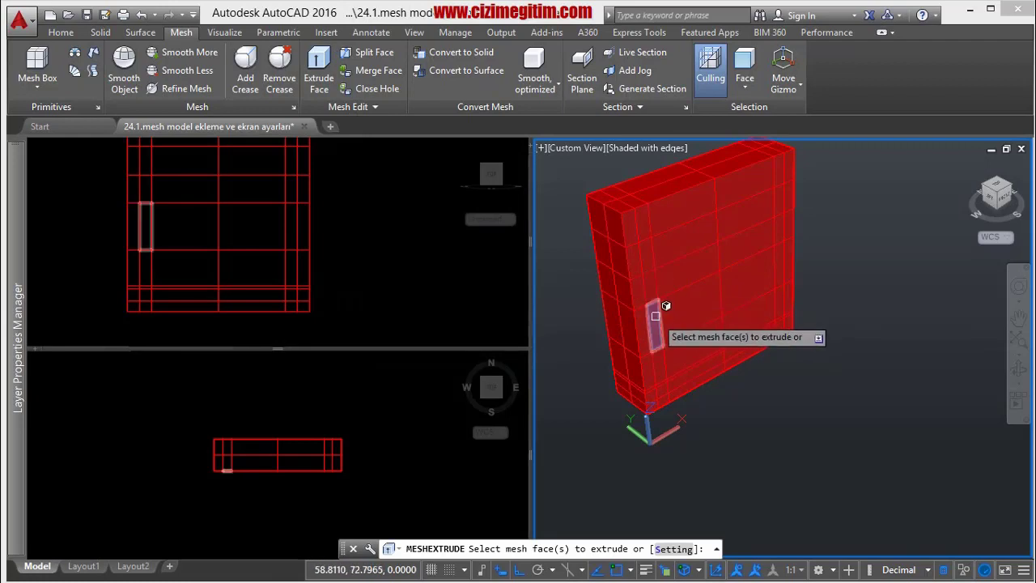
pyautogui.click(655, 315)
pyautogui.click(644, 324)
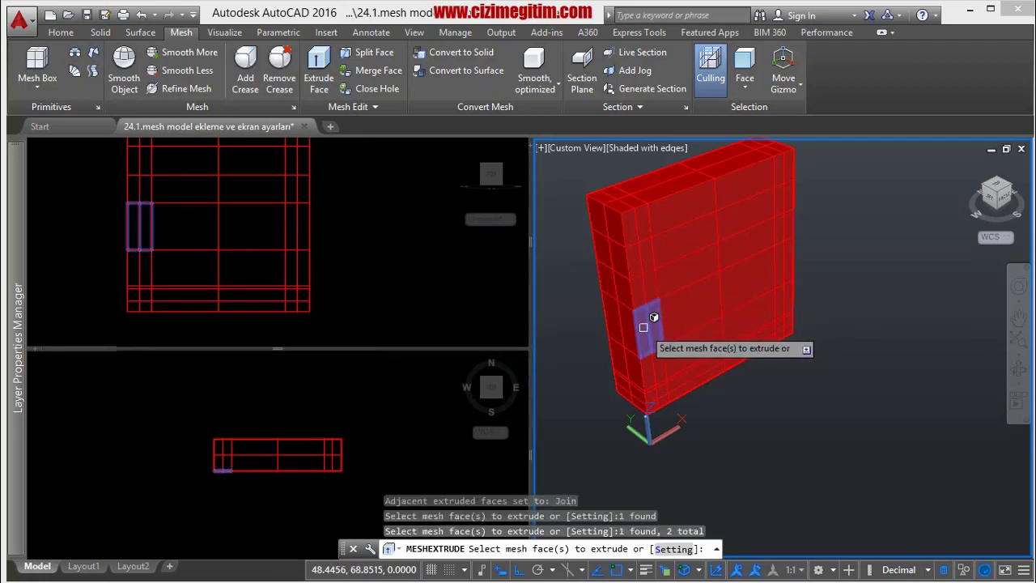
pyautogui.click(663, 364)
pyautogui.click(656, 365)
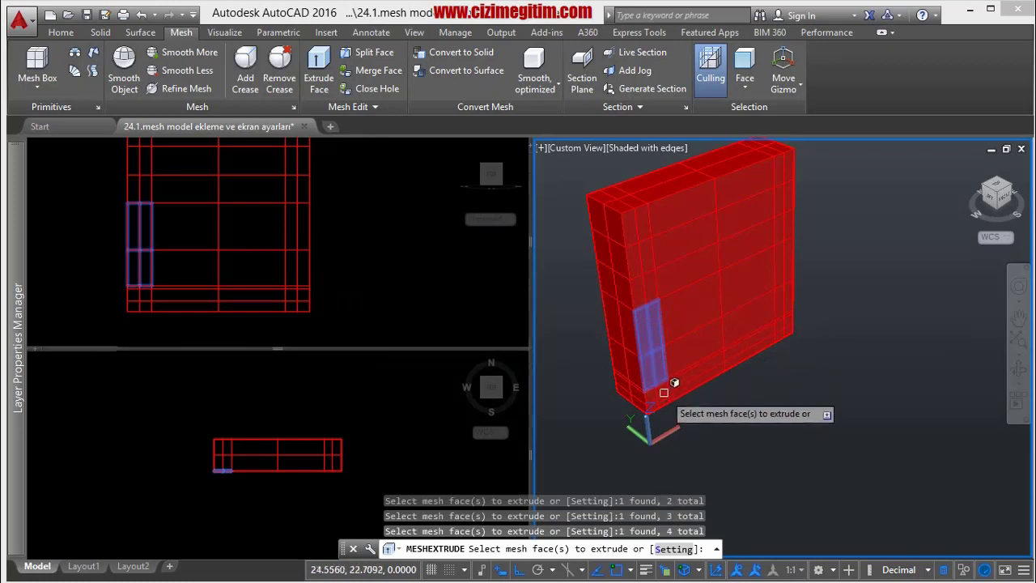
pyautogui.moveTo(662, 402); pyautogui.dragTo(646, 354, button='middle')
pyautogui.scroll(3, 645, 353)
pyautogui.scroll(-2, 729, 356)
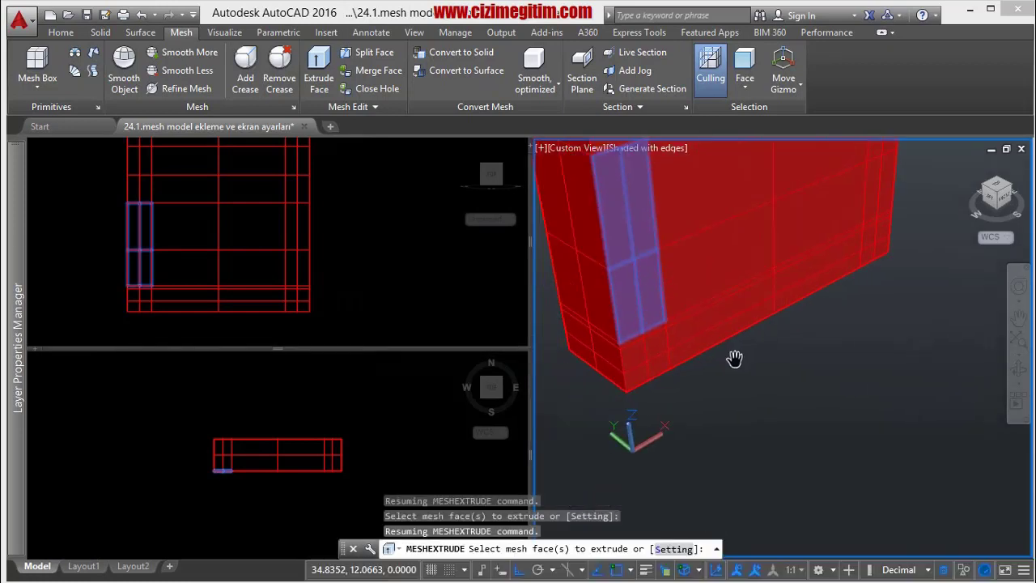
pyautogui.scroll(1, 660, 324)
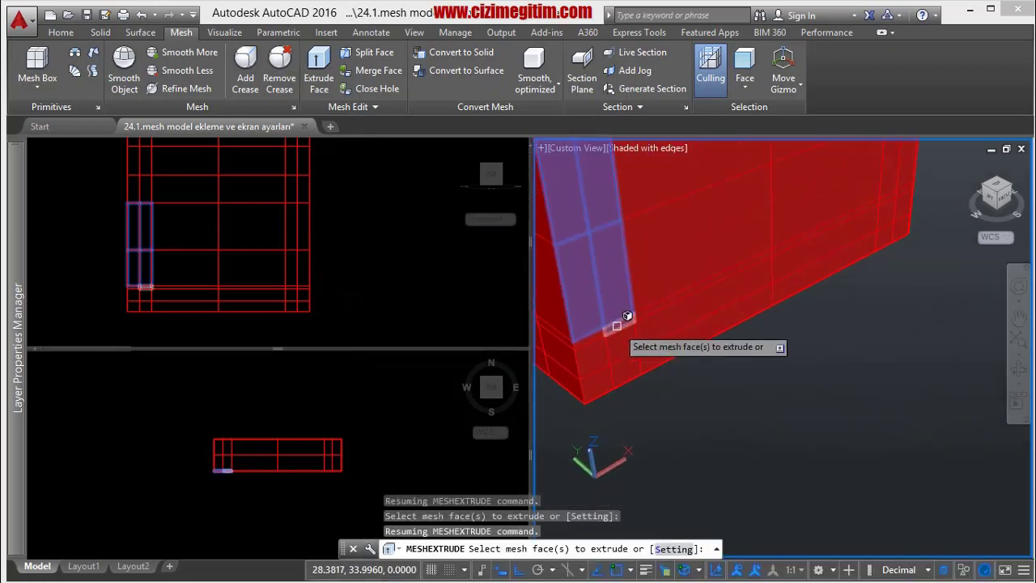
pyautogui.click(616, 327)
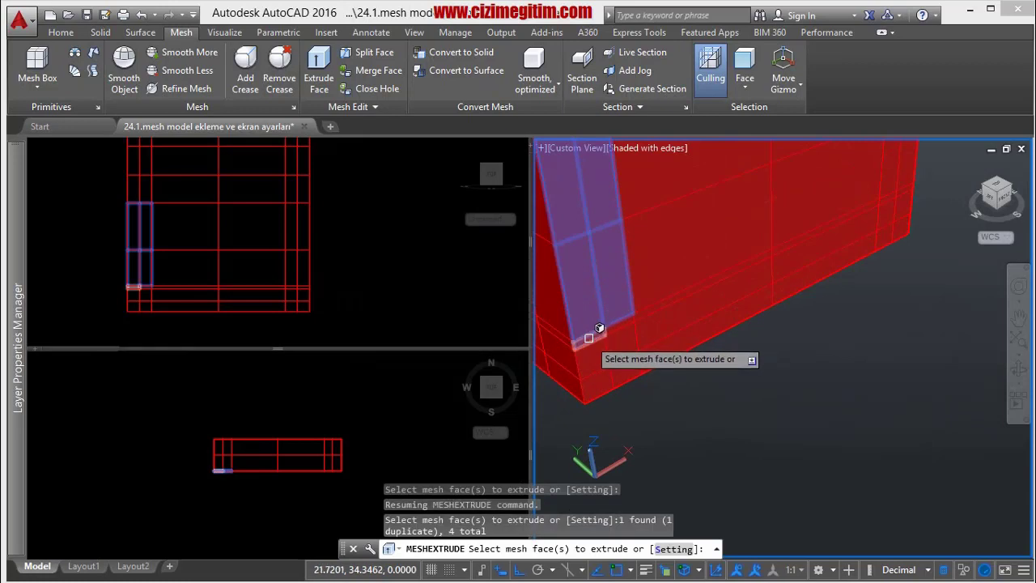
pyautogui.click(611, 331)
# Add the lower corner faces and more lower front faces to the selection.
pyautogui.keyDown('shift'); pyautogui.moveTo(611, 332); pyautogui.dragTo(754, 306, button='middle'); pyautogui.keyUp('shift')
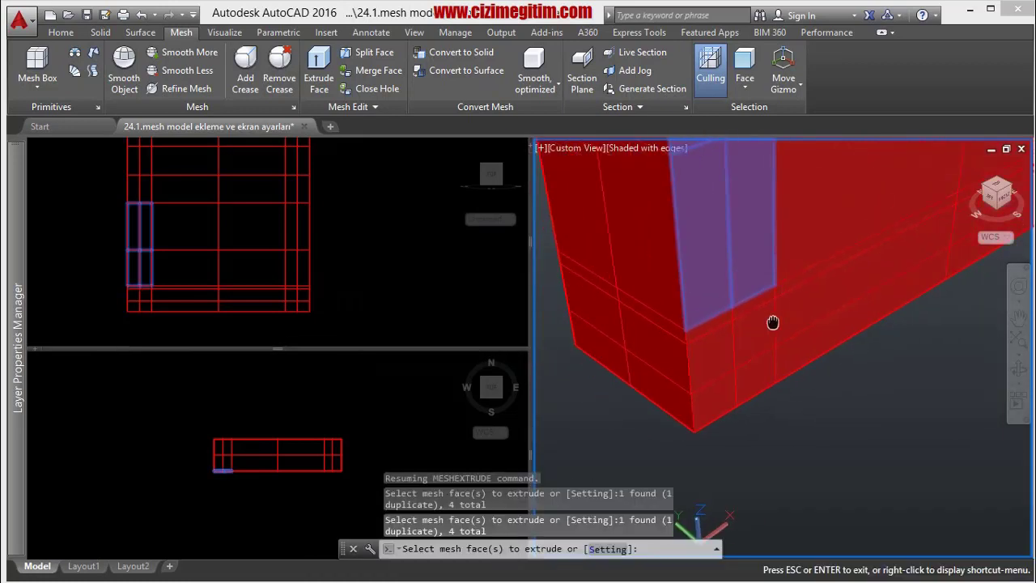
pyautogui.click(754, 306)
pyautogui.click(717, 324)
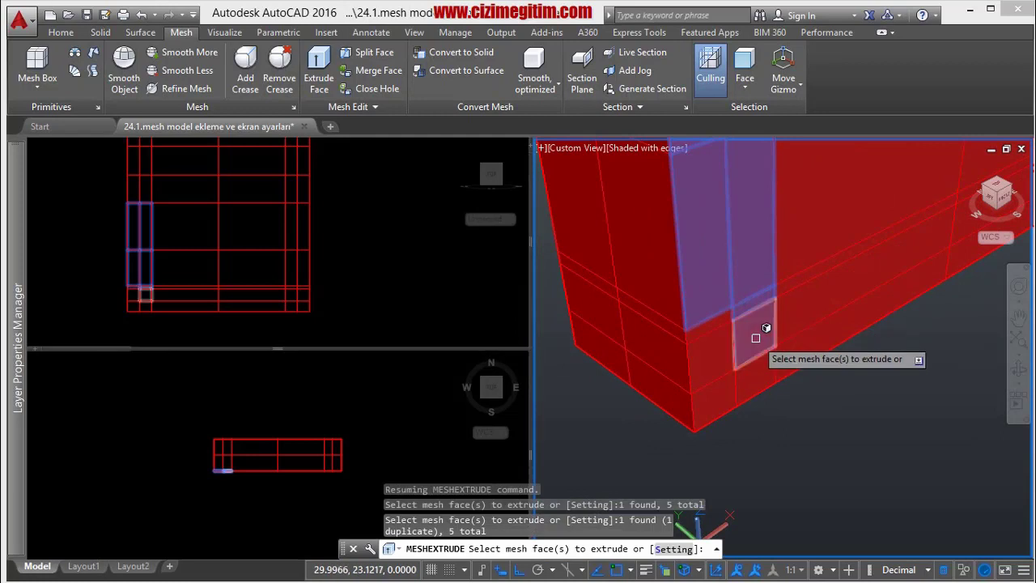
pyautogui.click(717, 326)
pyautogui.click(729, 354)
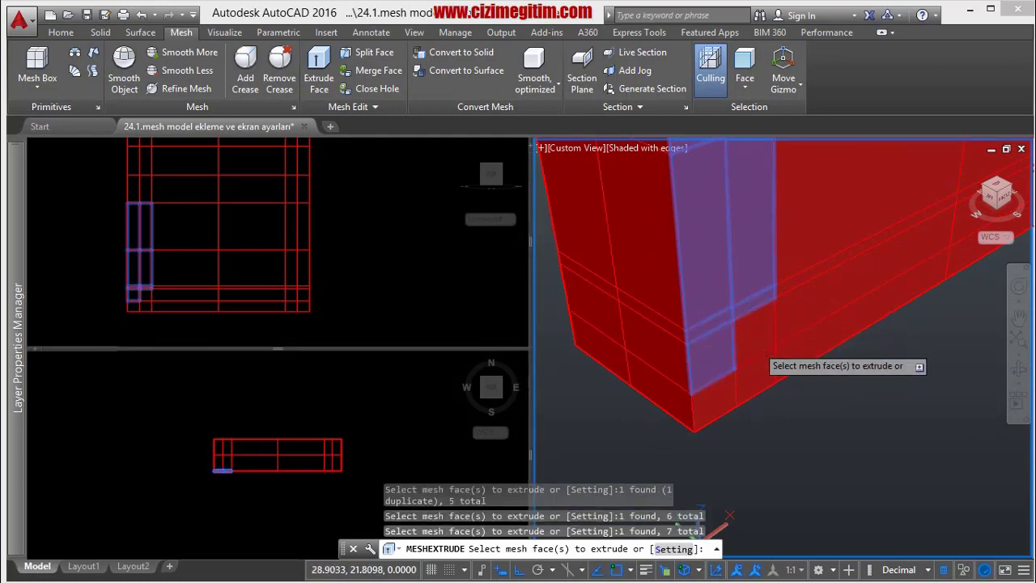
pyautogui.click(761, 368)
pyautogui.click(745, 386)
pyautogui.click(731, 393)
pyautogui.moveTo(731, 394)
pyautogui.keyDown('shift'); pyautogui.mouseDown(button='middle')
pyautogui.moveTo(644, 422)
pyautogui.moveTo(716, 336)
pyautogui.moveTo(757, 365)
pyautogui.mouseUp(button='middle'); pyautogui.keyUp('shift')
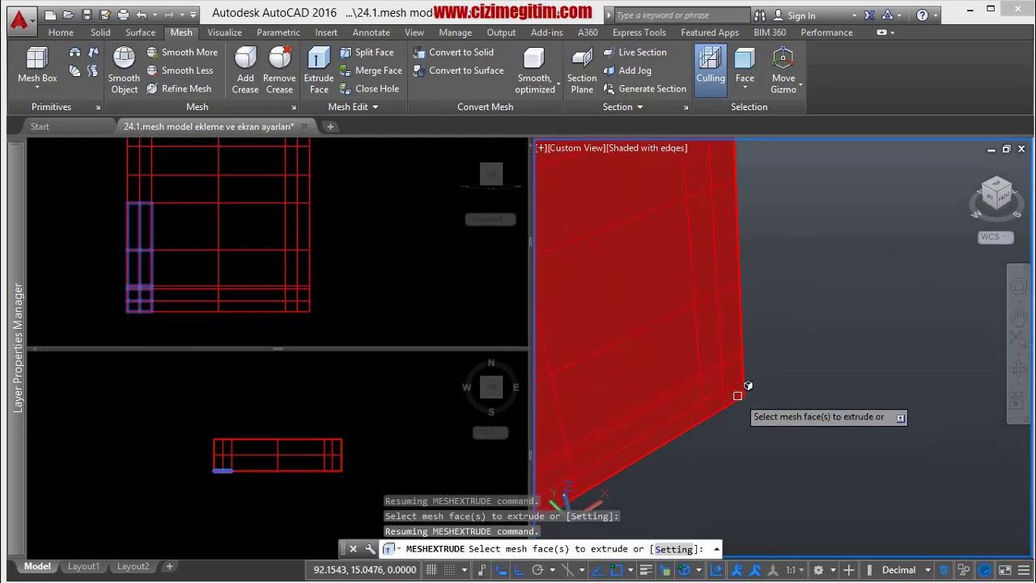
pyautogui.click(734, 389)
pyautogui.click(722, 383)
pyautogui.click(716, 402)
pyautogui.click(713, 386)
# Add the remaining lower front faces, 20 in total, and finish the selection.
pyautogui.keyDown('shift'); pyautogui.moveTo(713, 385); pyautogui.dragTo(704, 372, button='middle'); pyautogui.keyUp('shift')
pyautogui.click(704, 372)
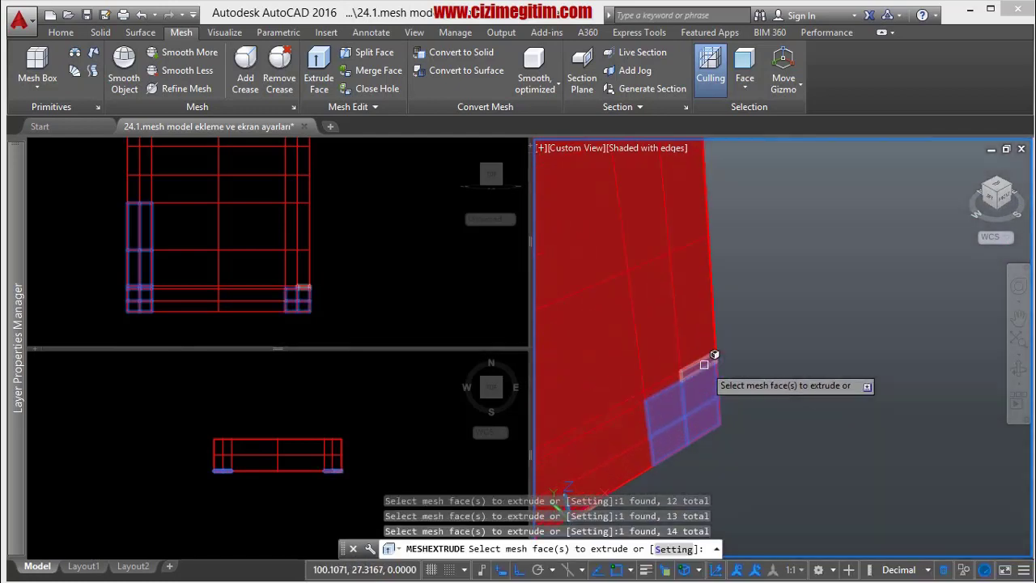
pyautogui.click(688, 321)
pyautogui.click(694, 300)
pyautogui.moveTo(694, 301)
pyautogui.mouseDown(button='middle')
pyautogui.moveTo(709, 349)
pyautogui.moveTo(688, 301)
pyautogui.mouseUp(button='middle')
pyautogui.click(687, 300)
pyautogui.click(671, 307)
pyautogui.scroll(-3, 671, 313)
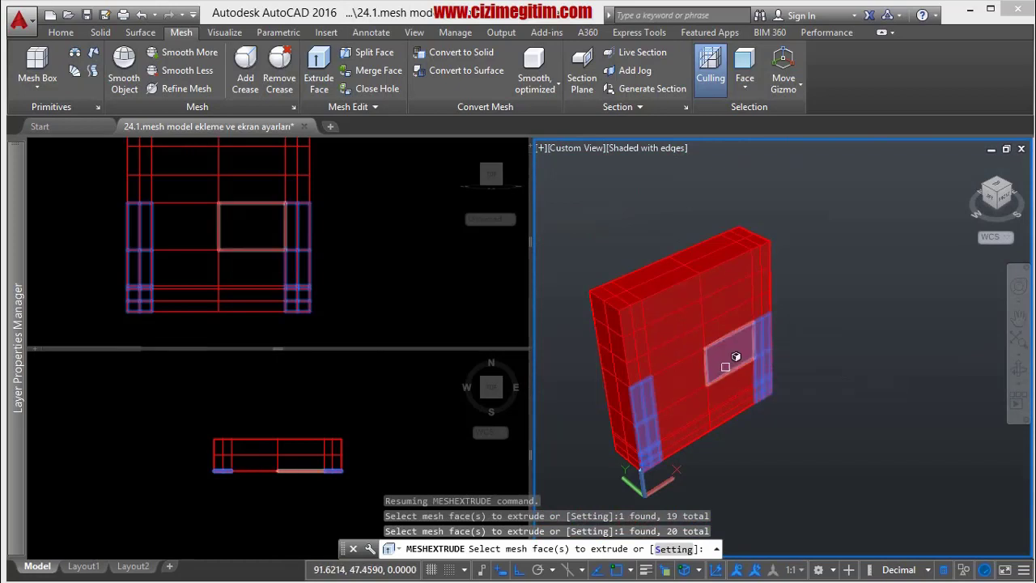
pyautogui.moveTo(725, 368); pyautogui.dragTo(702, 315, button='middle')
pyautogui.press('Return')
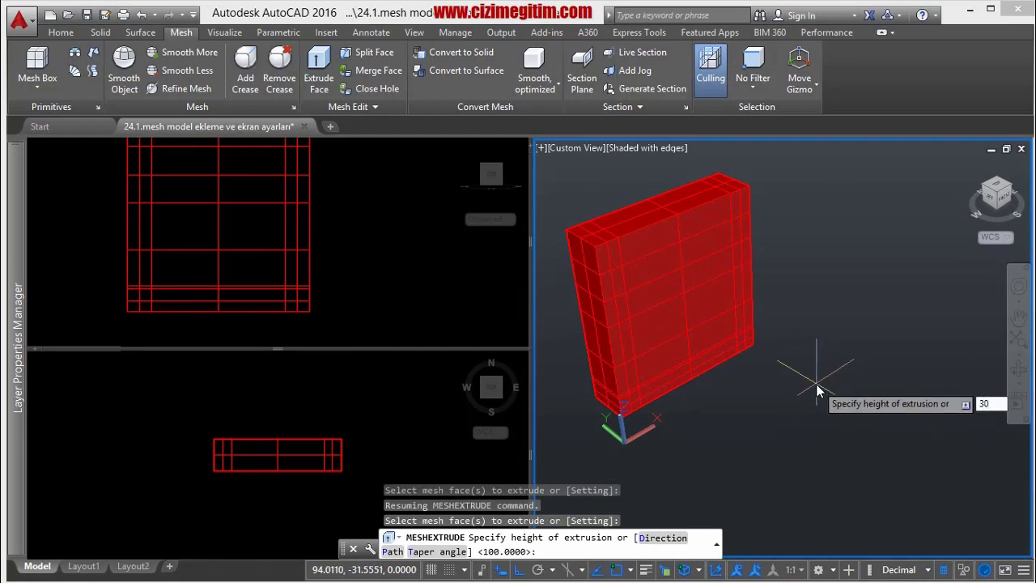
# Extrude the picked faces 30 units into two side blocks and orbit to inspect the chair.
pyautogui.press('Return')
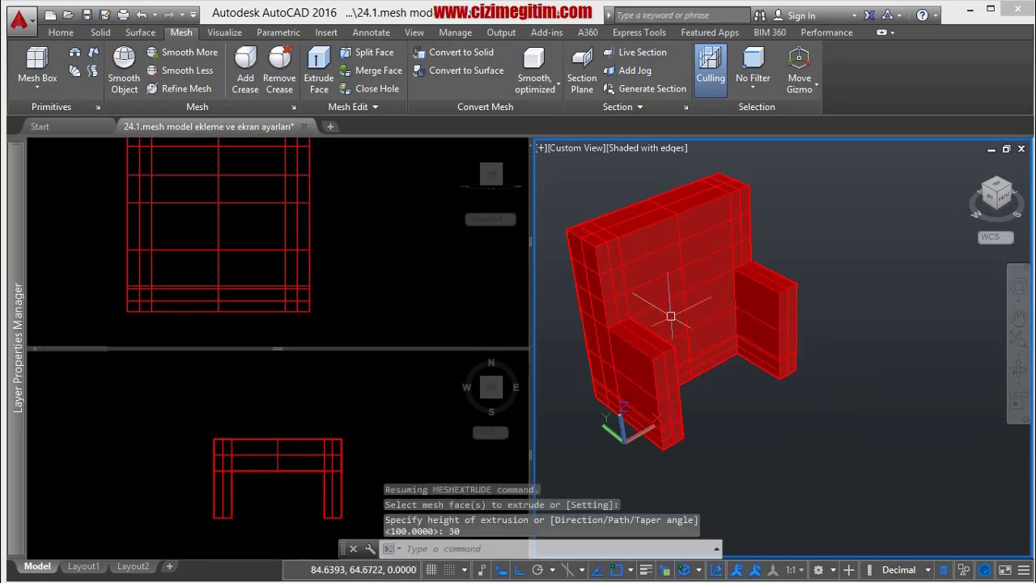
pyautogui.moveTo(798, 441); pyautogui.dragTo(791, 396, button='middle')
pyautogui.moveTo(764, 340); pyautogui.dragTo(773, 310, button='middle')
pyautogui.keyDown('shift'); pyautogui.moveTo(698, 386); pyautogui.dragTo(619, 71, button='middle'); pyautogui.keyUp('shift')
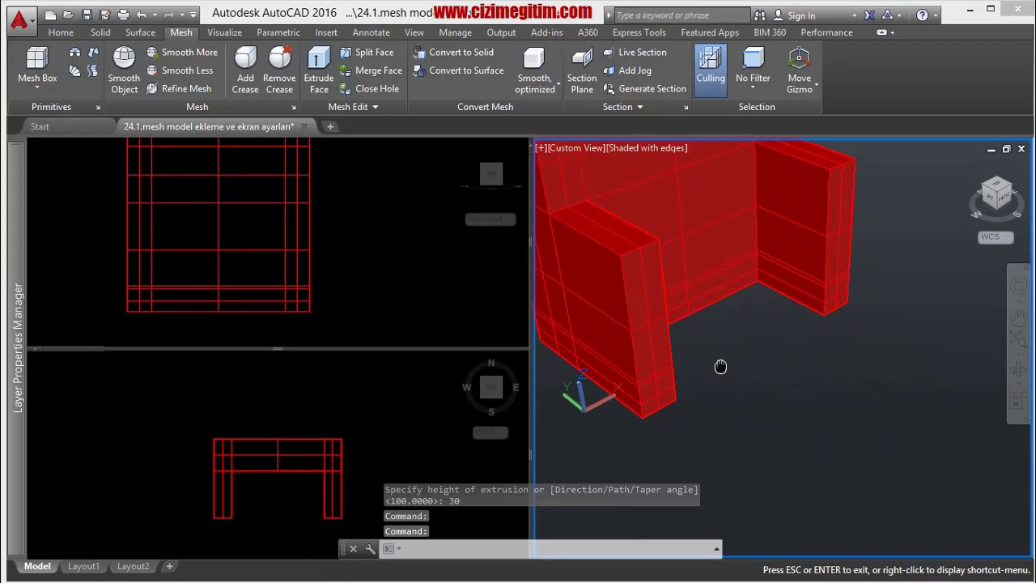
# Start a Join-mode face extrusion and pick the front end faces of the right block.
pyautogui.click(319, 69)
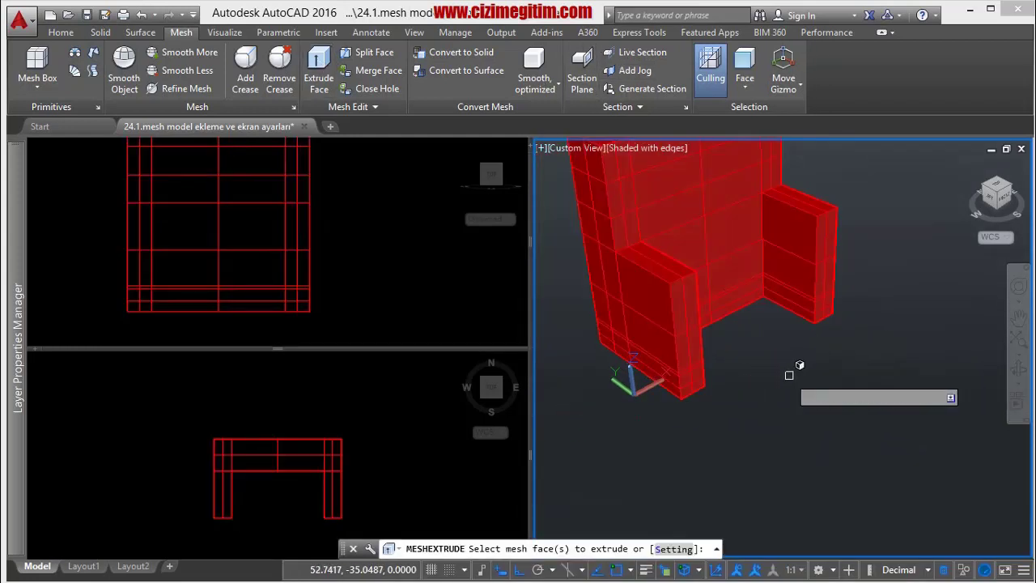
pyautogui.click(781, 378)
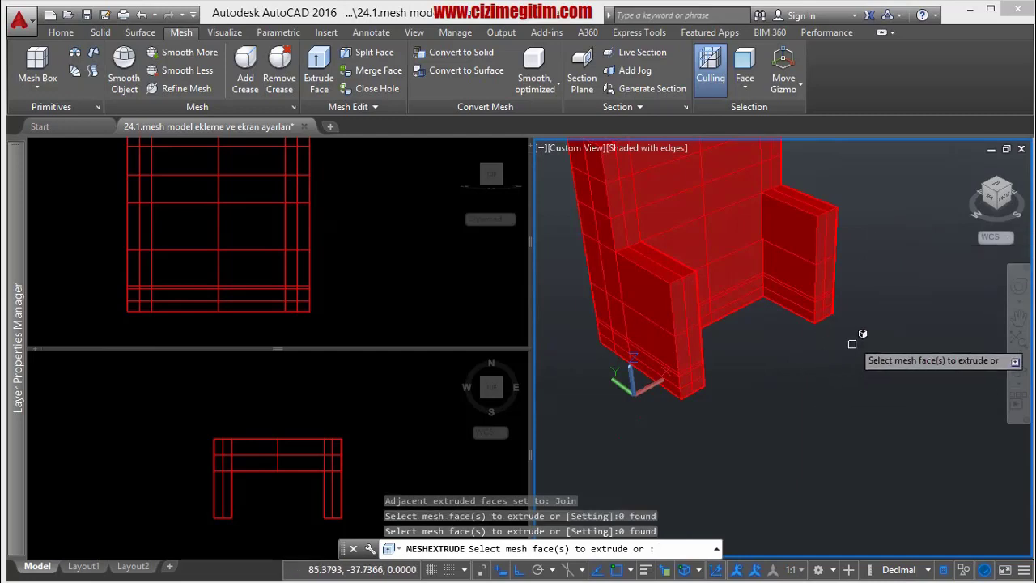
pyautogui.scroll(1, 838, 214)
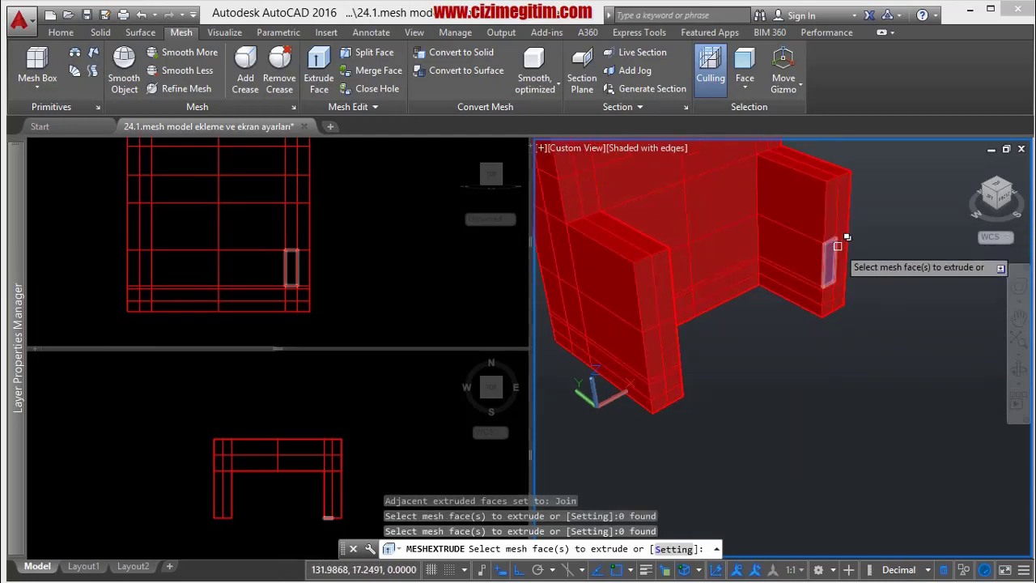
pyautogui.click(837, 215)
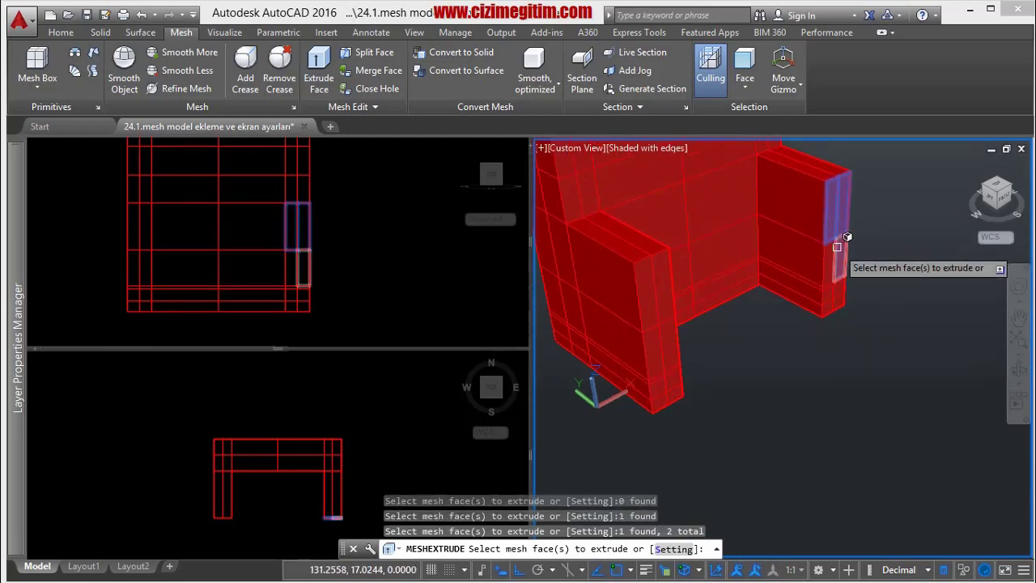
pyautogui.scroll(2, 858, 300)
pyautogui.moveTo(844, 262)
pyautogui.mouseDown(button='middle')
pyautogui.moveTo(808, 301)
pyautogui.moveTo(764, 282)
pyautogui.mouseUp(button='middle')
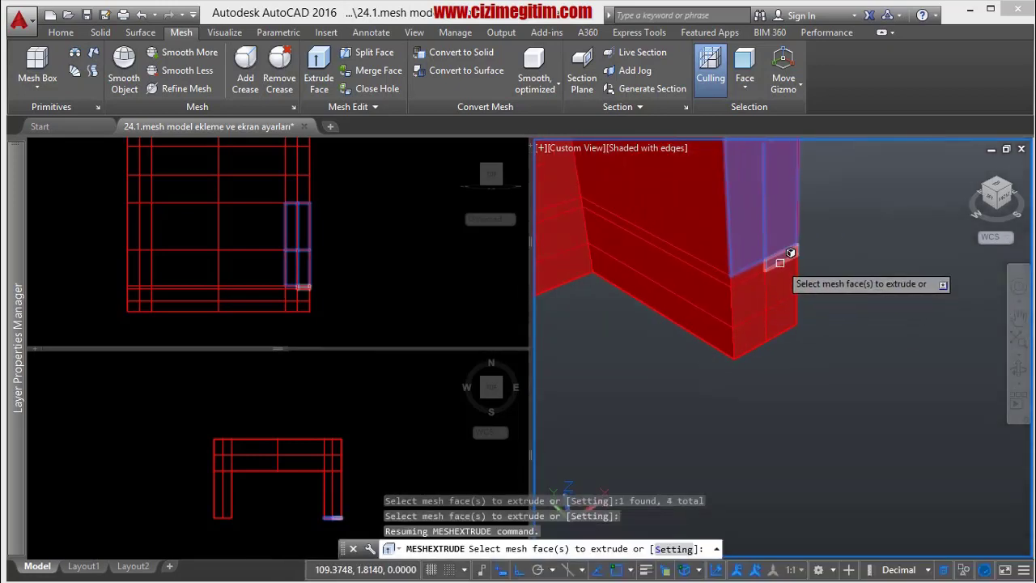
pyautogui.click(778, 260)
pyautogui.click(748, 272)
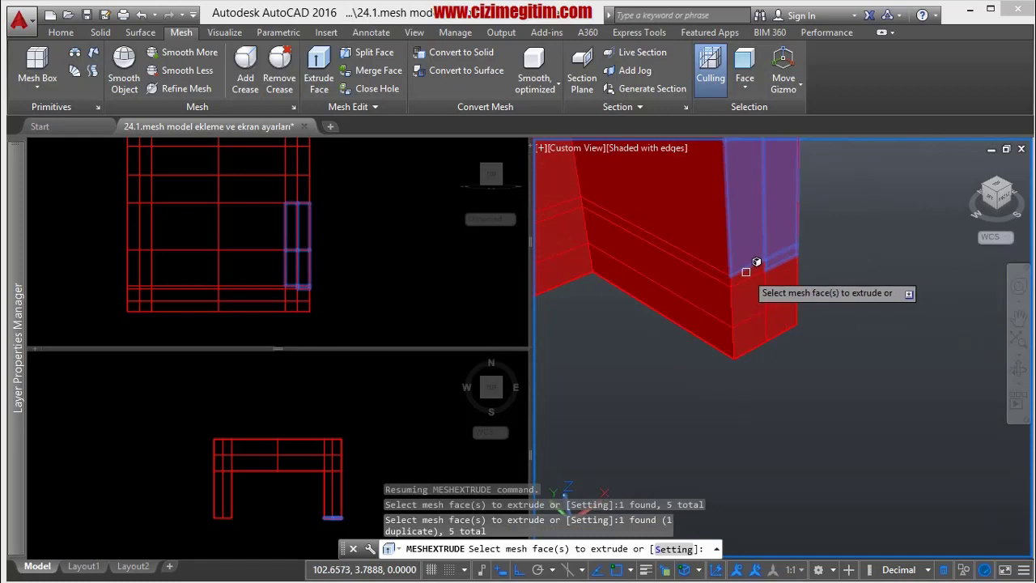
pyautogui.click(749, 276)
pyautogui.click(770, 285)
pyautogui.click(783, 281)
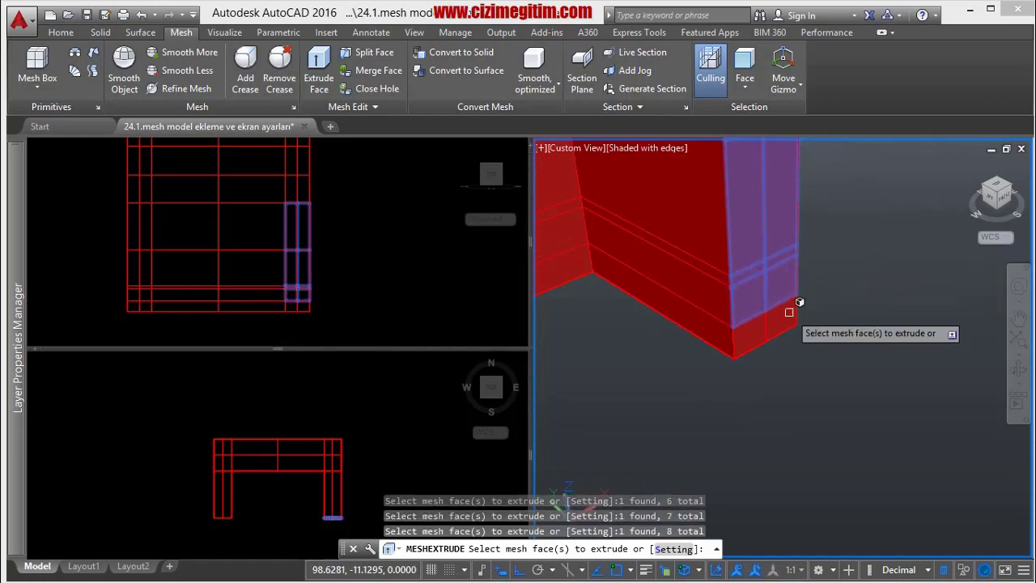
pyautogui.click(766, 324)
pyautogui.keyDown('shift'); pyautogui.moveTo(767, 322); pyautogui.dragTo(880, 347, button='middle'); pyautogui.keyUp('shift')
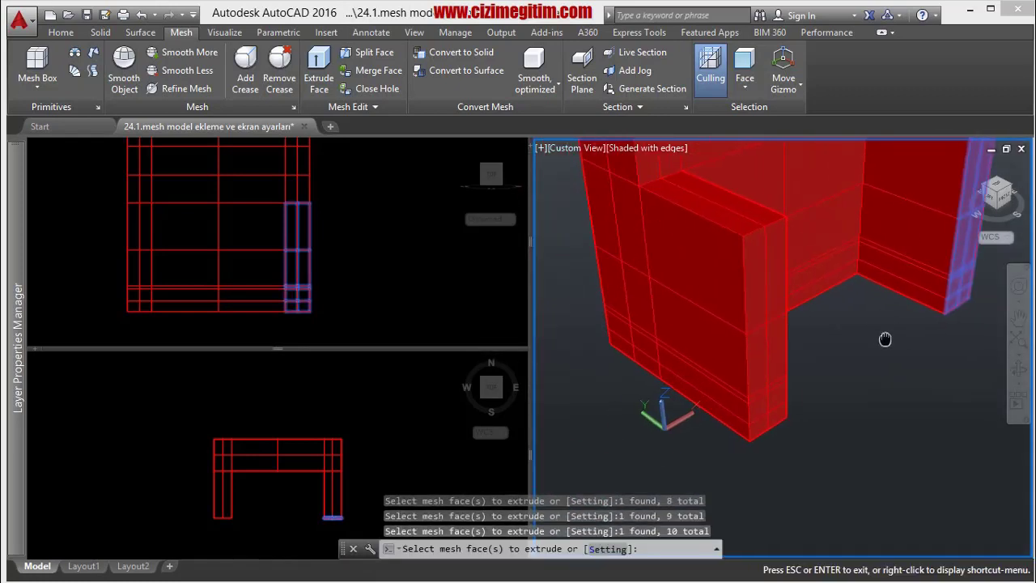
# Add the front end faces of the left block, twenty faces in total.
pyautogui.click(766, 273)
pyautogui.click(768, 336)
pyautogui.click(758, 356)
pyautogui.click(768, 399)
pyautogui.scroll(5, 771, 410)
pyautogui.moveTo(770, 421); pyautogui.dragTo(755, 342, button='middle')
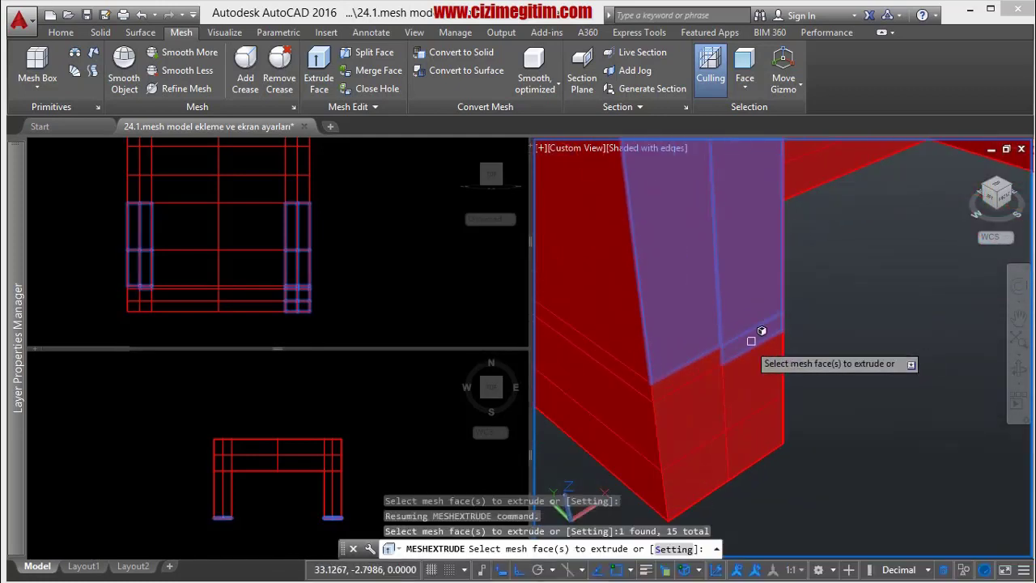
pyautogui.click(697, 359)
pyautogui.click(697, 370)
pyautogui.click(745, 390)
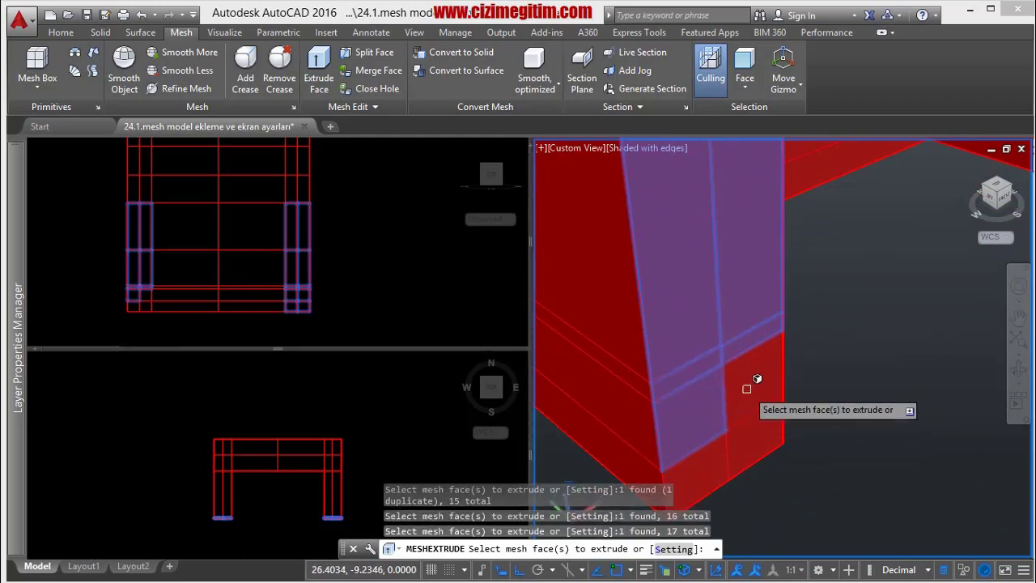
pyautogui.click(762, 438)
pyautogui.scroll(-4, 713, 464)
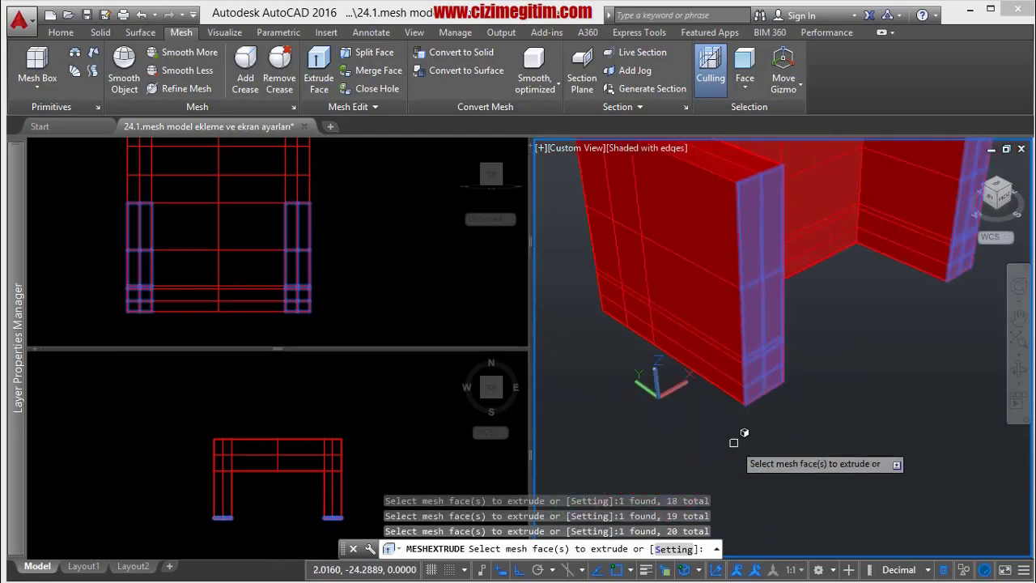
pyautogui.scroll(-2, 726, 442)
pyautogui.moveTo(733, 441); pyautogui.dragTo(795, 432, button='middle')
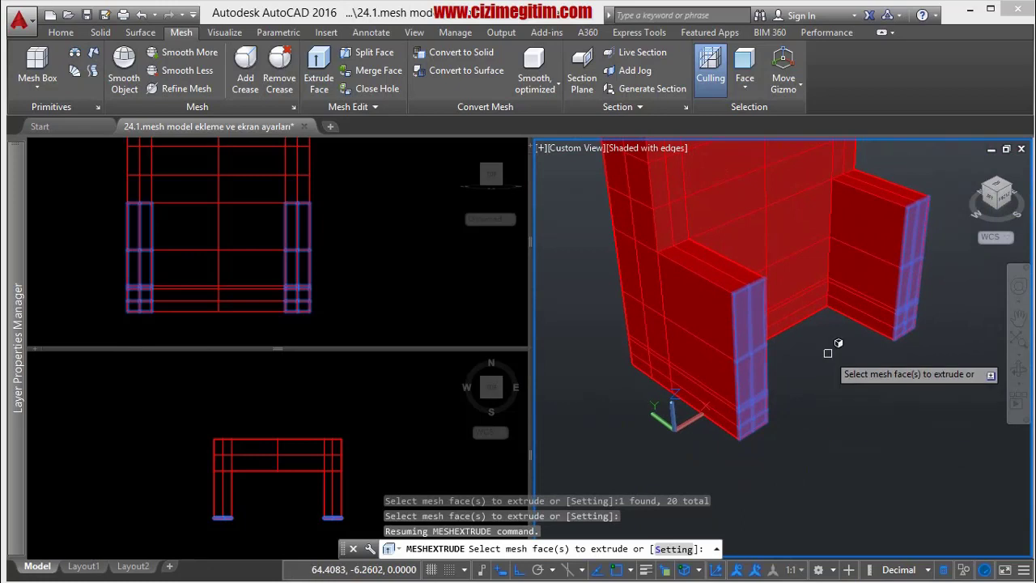
# Extrude the arm end faces 20 units forward and select the 208-face chair mesh.
pyautogui.press('Return')
pyautogui.write('20')
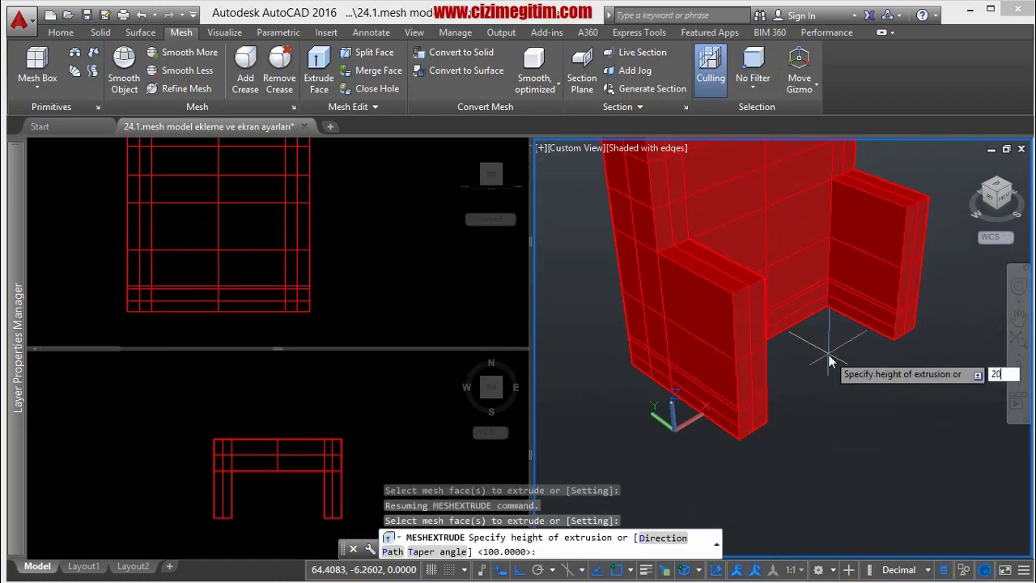
pyautogui.press('Return')
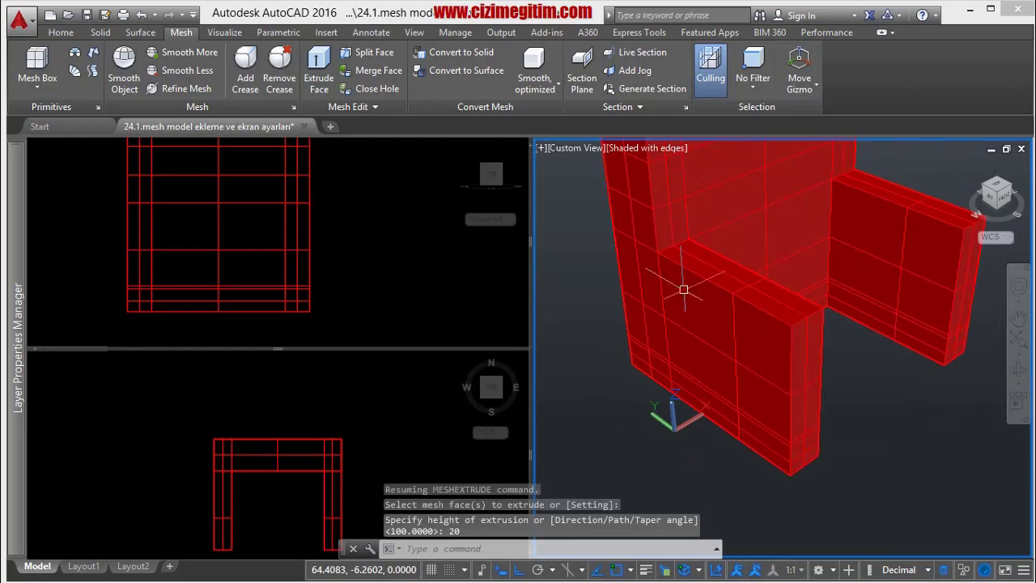
pyautogui.scroll(-2, 827, 353)
pyautogui.scroll(-2, 757, 394)
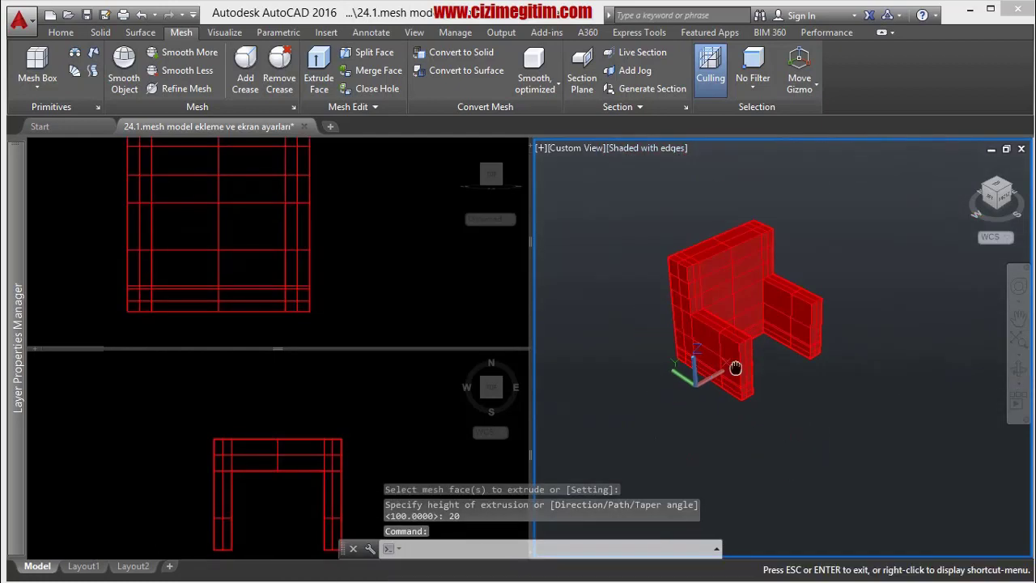
pyautogui.click(723, 267)
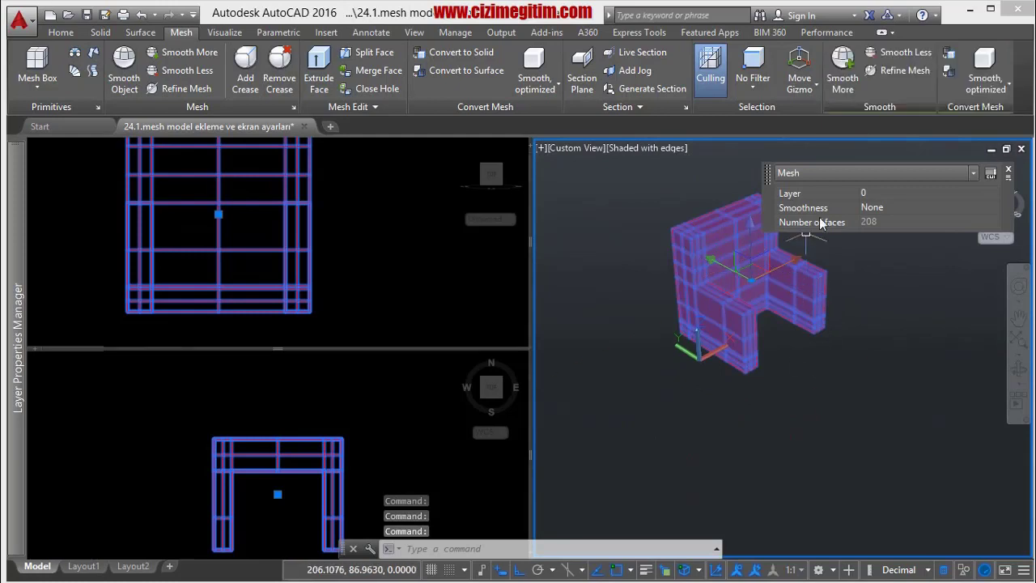
# Preview the chair at smoothness Level 4, then return it to None and deselect it.
pyautogui.click(894, 207)
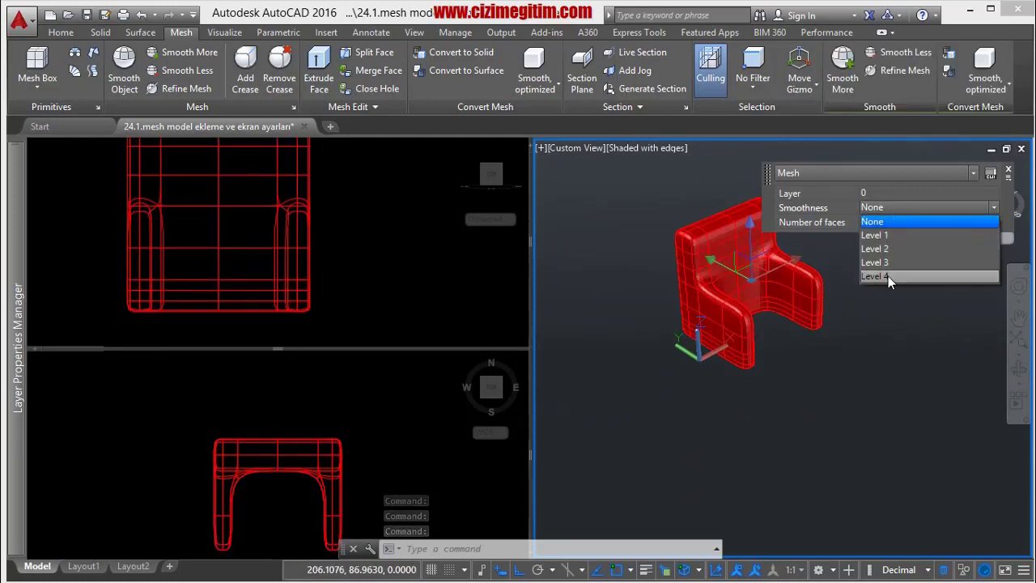
pyautogui.scroll(4, 750, 345)
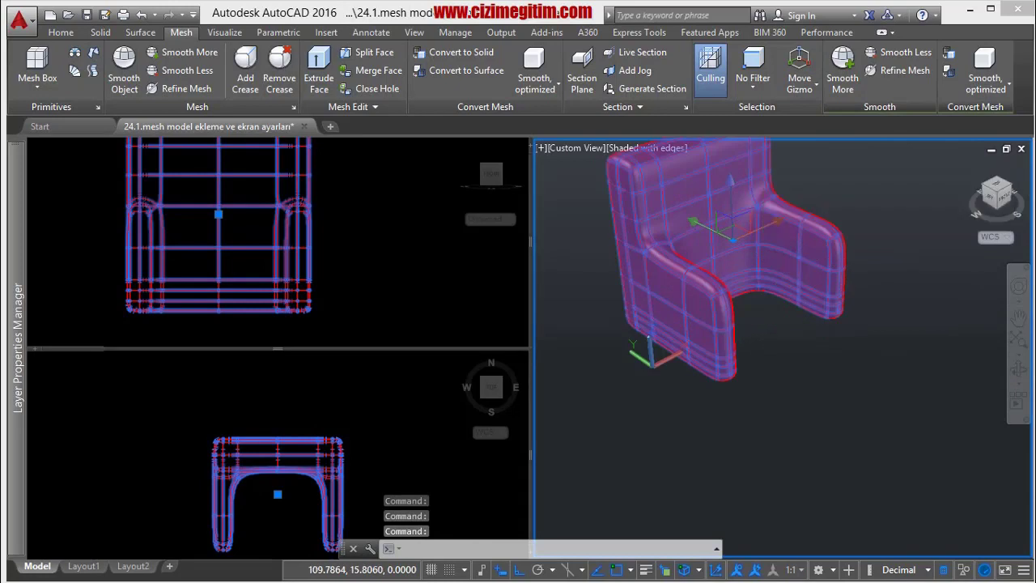
pyautogui.moveTo(750, 345); pyautogui.dragTo(728, 365, button='middle')
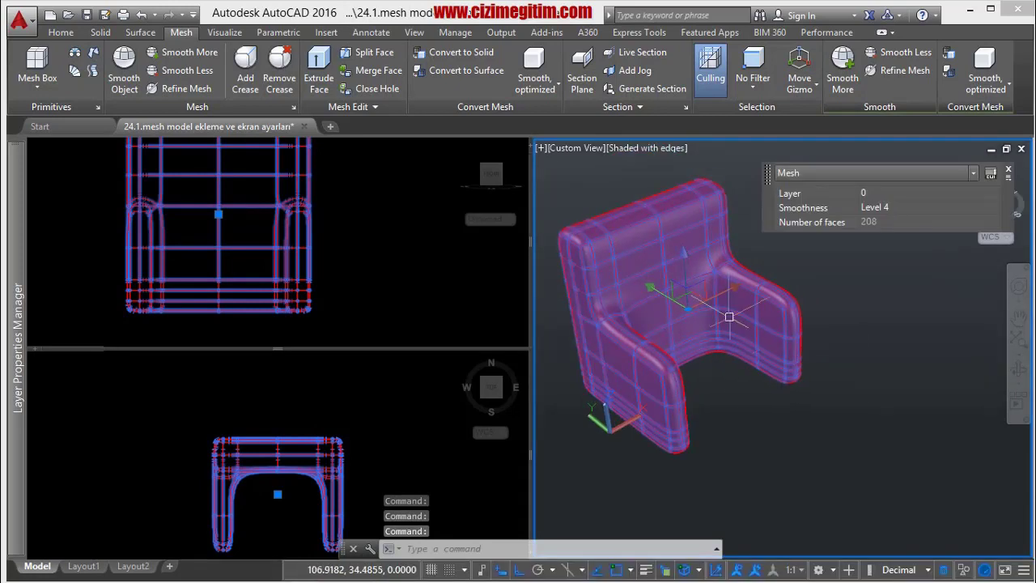
pyautogui.click(895, 207)
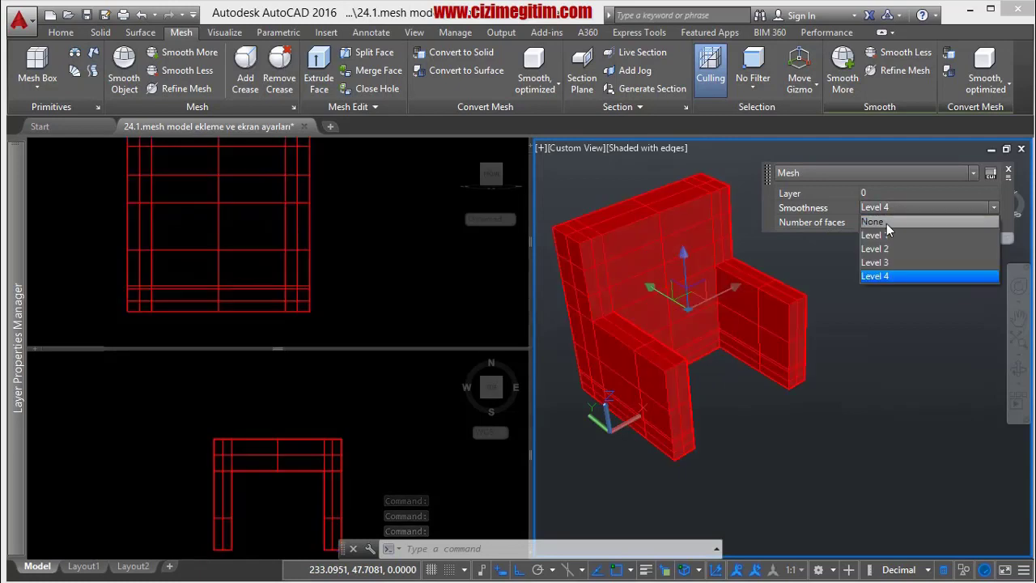
pyautogui.click(886, 223)
pyautogui.press('Escape')
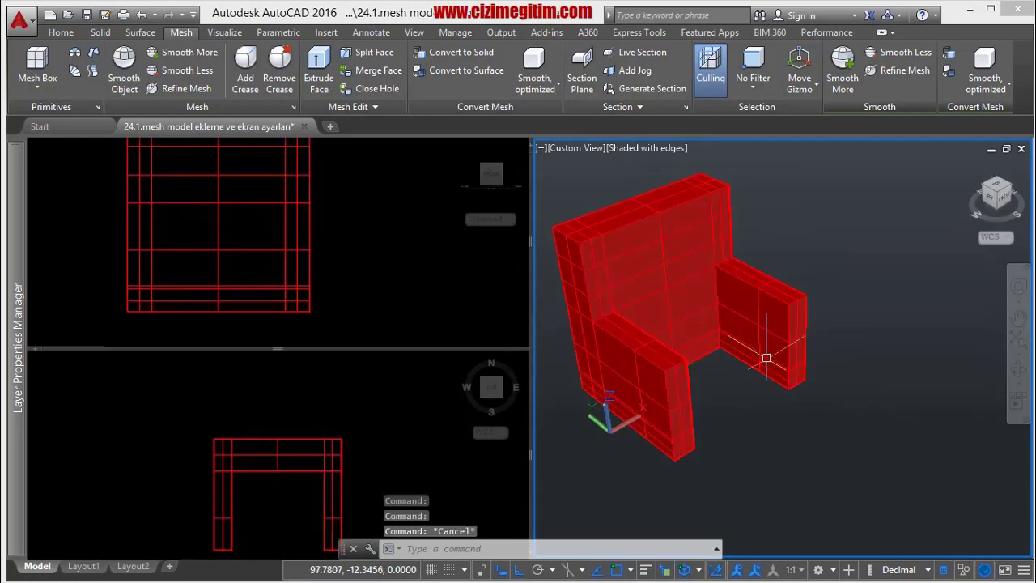
pyautogui.scroll(1, 740, 331)
pyautogui.scroll(3, 727, 334)
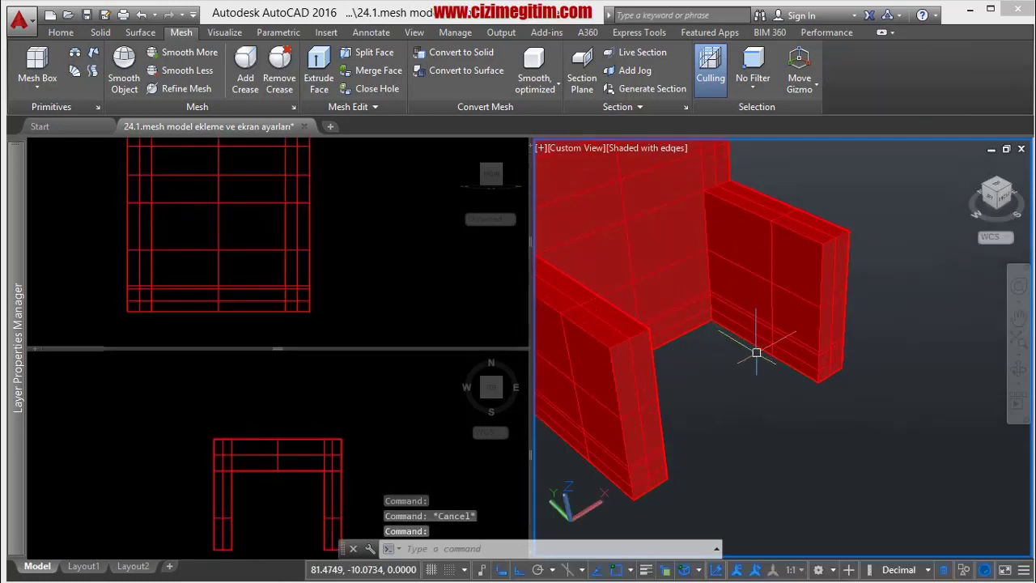